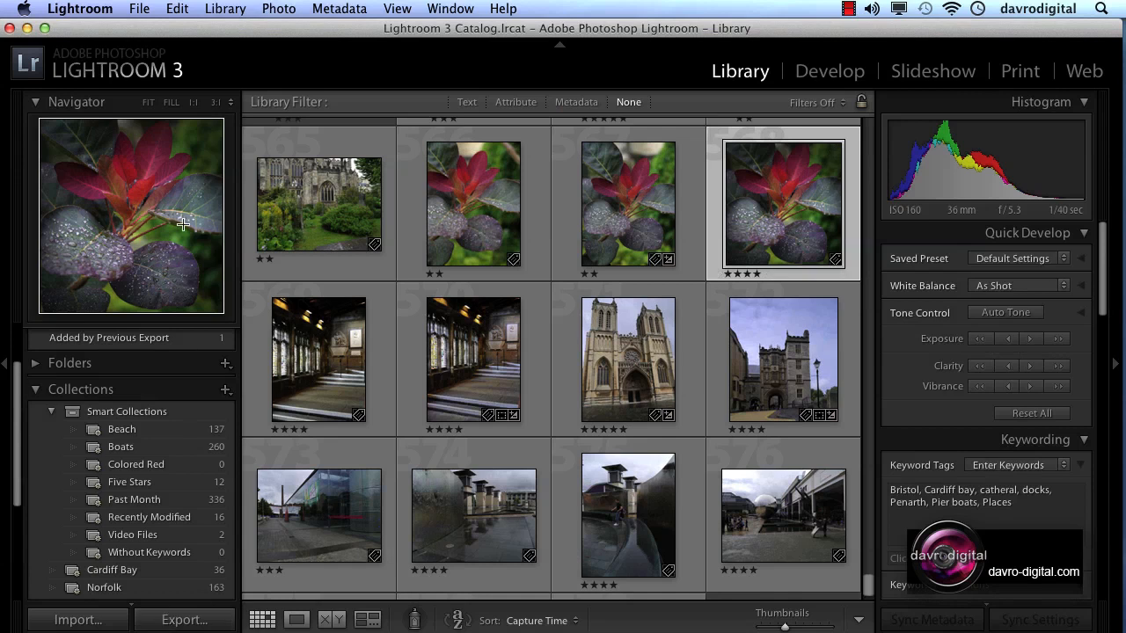
{"action": "left_click", "coordinate": [141, 9]}
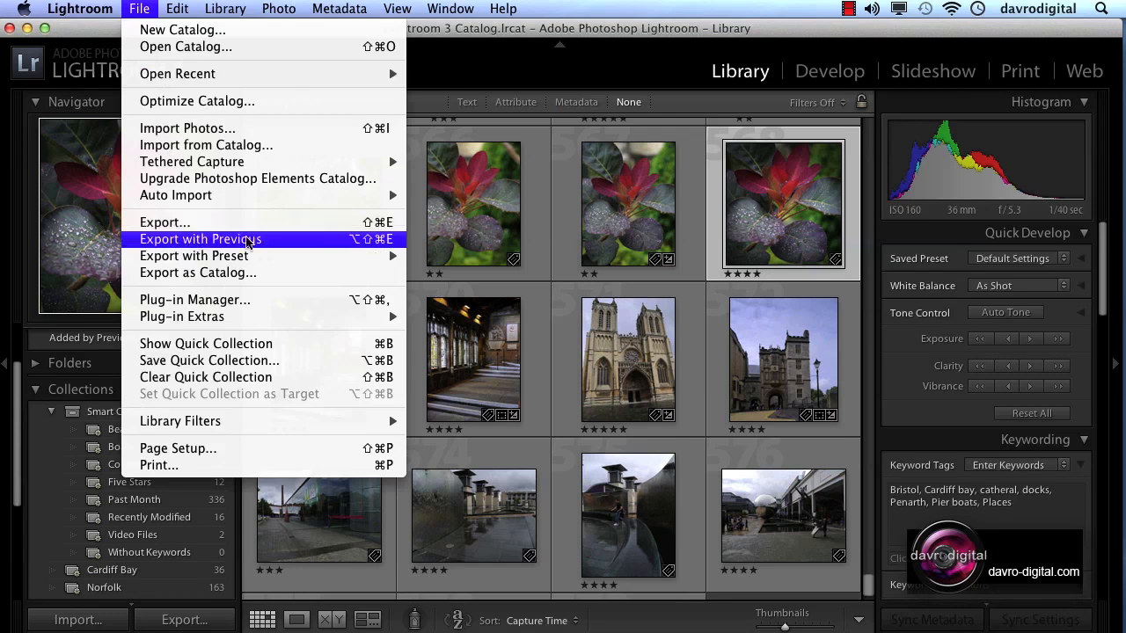
{"action": "mouse_move", "coordinate": [246, 256]}
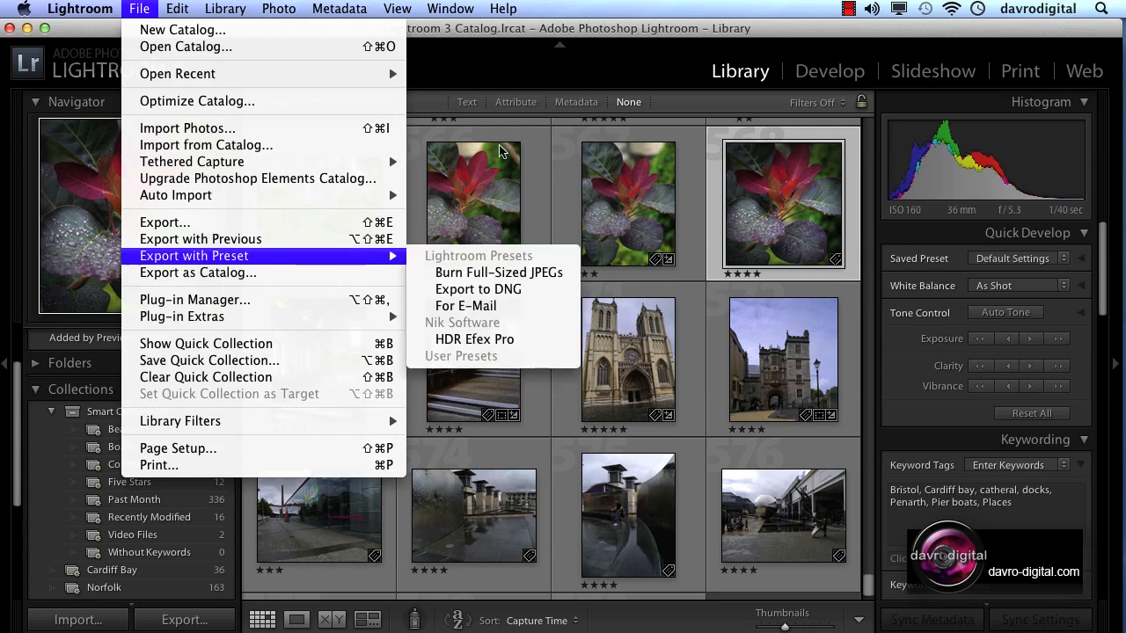
{"action": "left_click", "coordinate": [509, 61]}
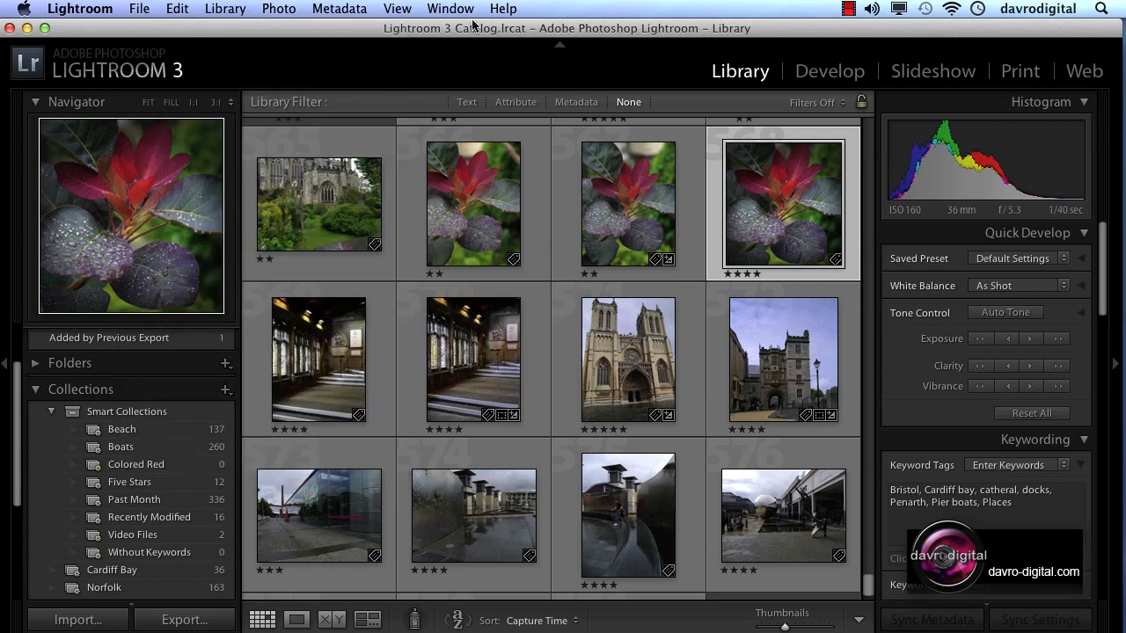
{"action": "right_click", "coordinate": [819, 151]}
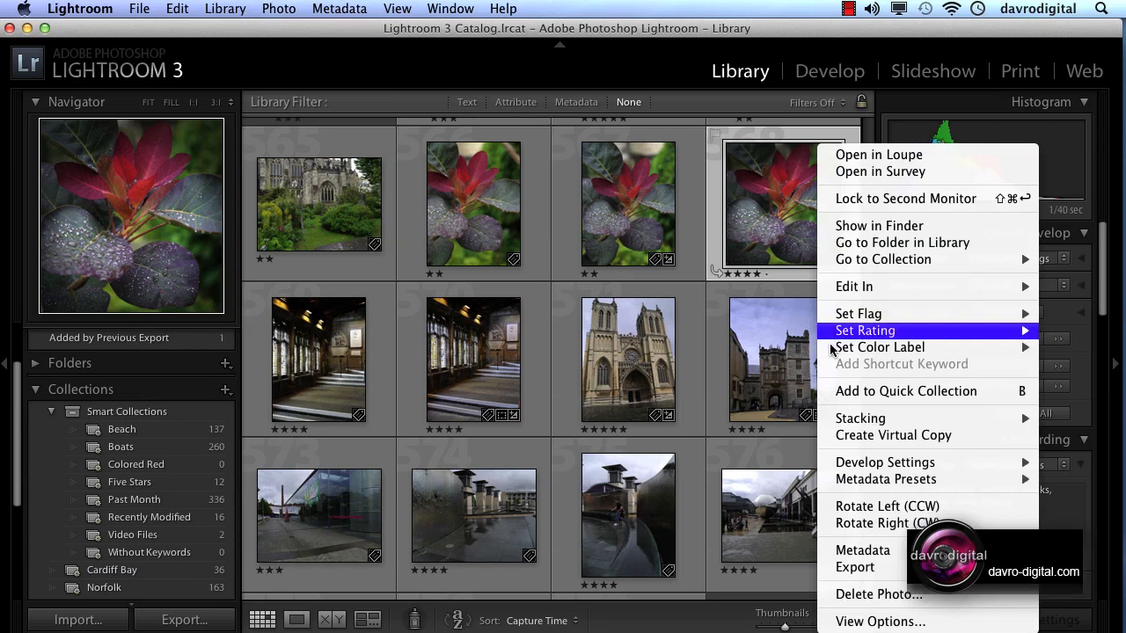
{"action": "mouse_move", "coordinate": [857, 573]}
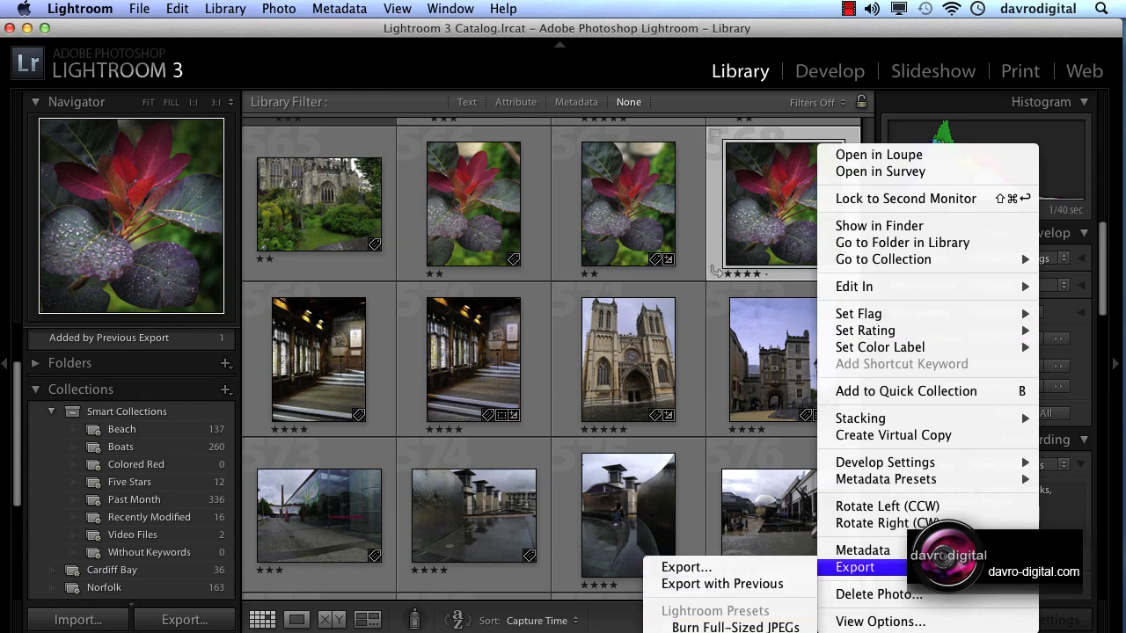
{"action": "left_click", "coordinate": [709, 626]}
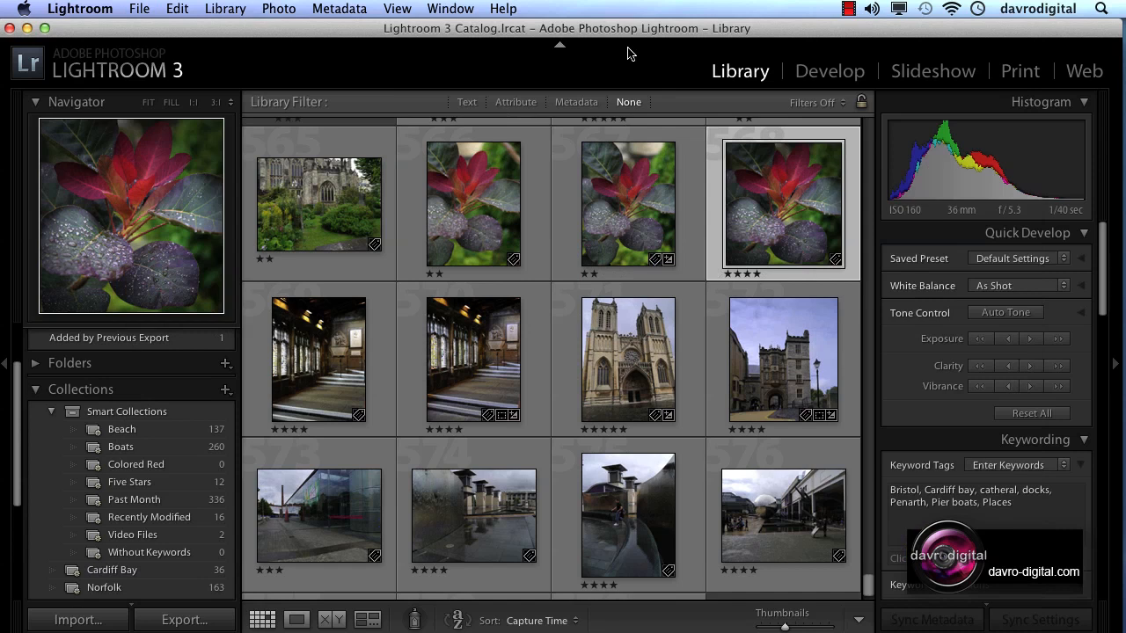
Step: Add the castle-like building, cathedral, preset-edited stairway and wet plaza photos to the red-leaf selection and open the export settings
{"action": "left_click", "coordinate": [783, 354], "text": "super"}
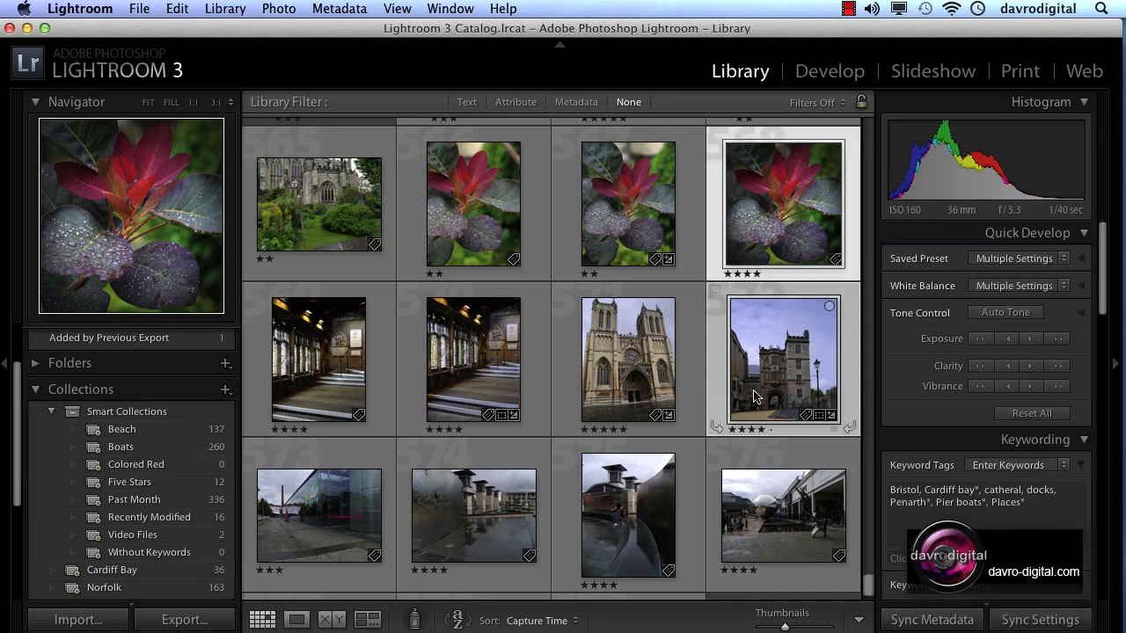
{"action": "left_click", "coordinate": [635, 362], "text": "super"}
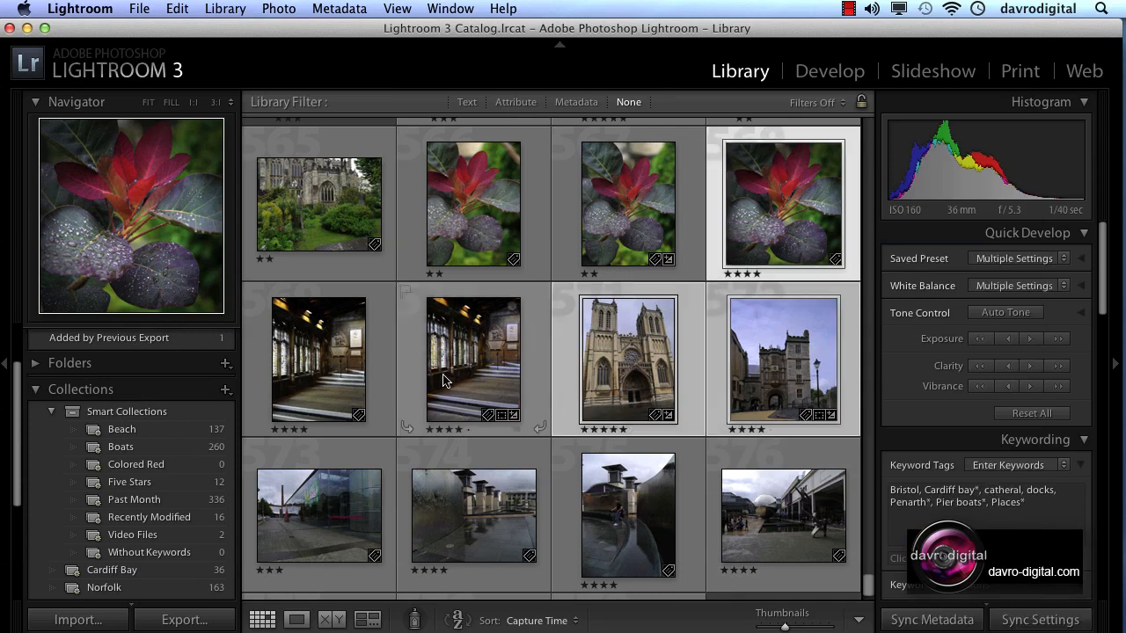
{"action": "left_click", "coordinate": [443, 380], "text": "super"}
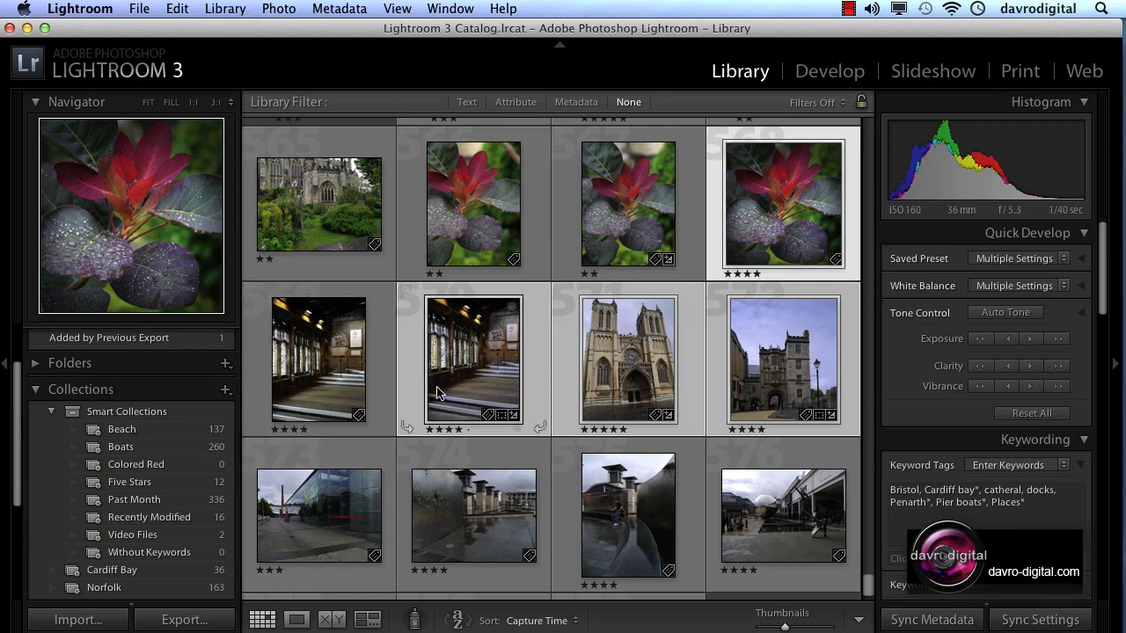
{"action": "left_click", "coordinate": [468, 528], "text": "super"}
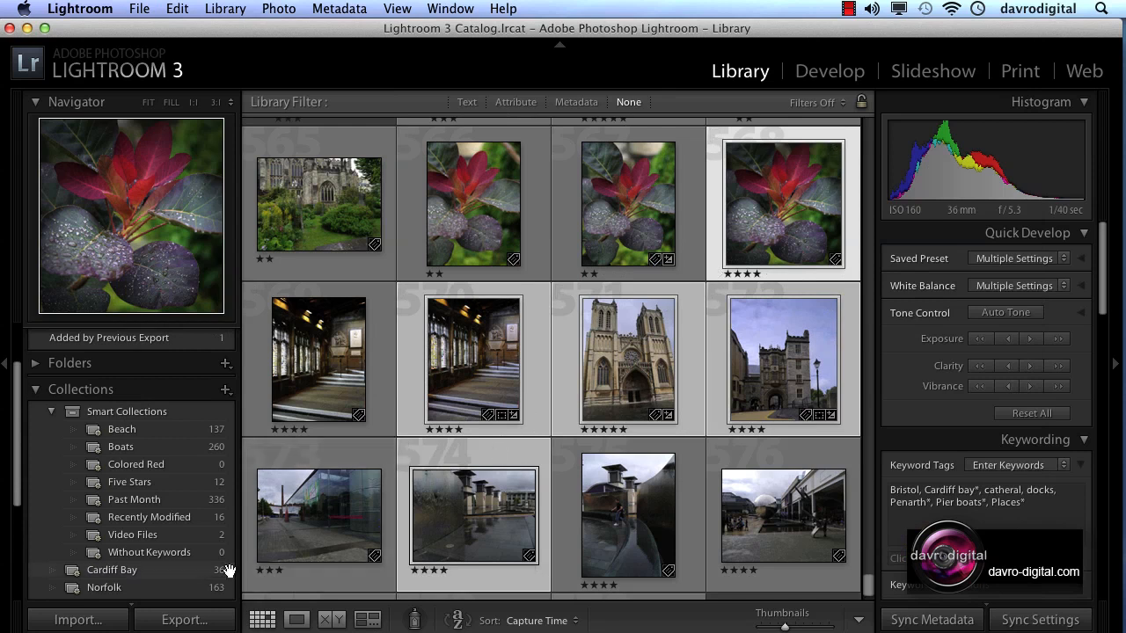
{"action": "left_click", "coordinate": [192, 622]}
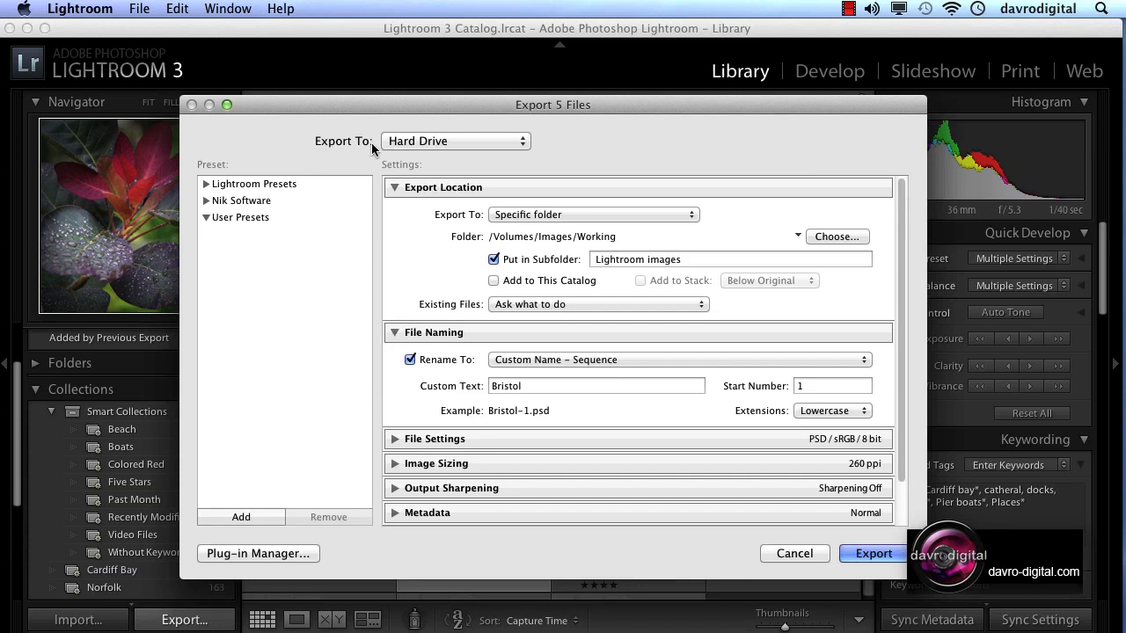
Step: Set the export destination to Hard Drive and the export location to Specific folder
{"action": "left_click", "coordinate": [468, 142]}
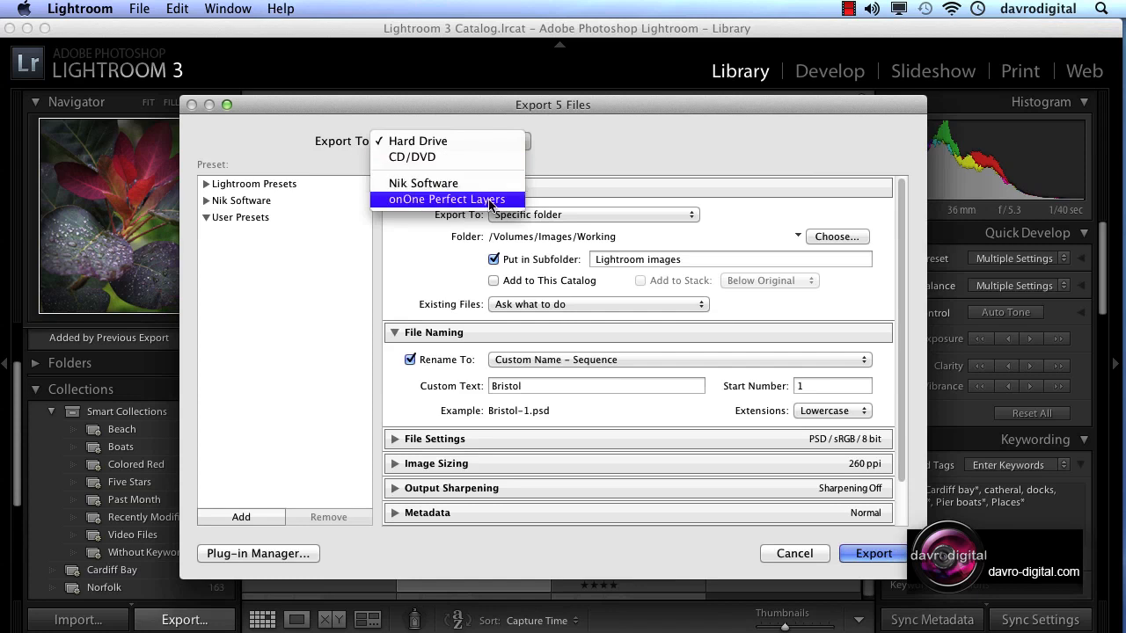
{"action": "left_click", "coordinate": [475, 147]}
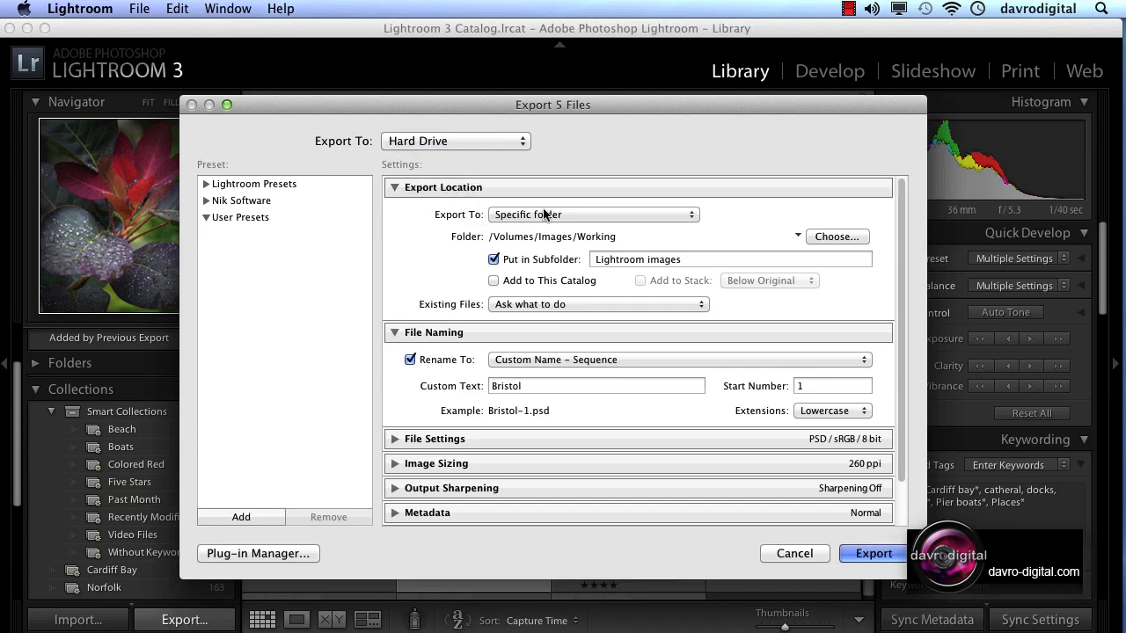
{"action": "left_click", "coordinate": [602, 215]}
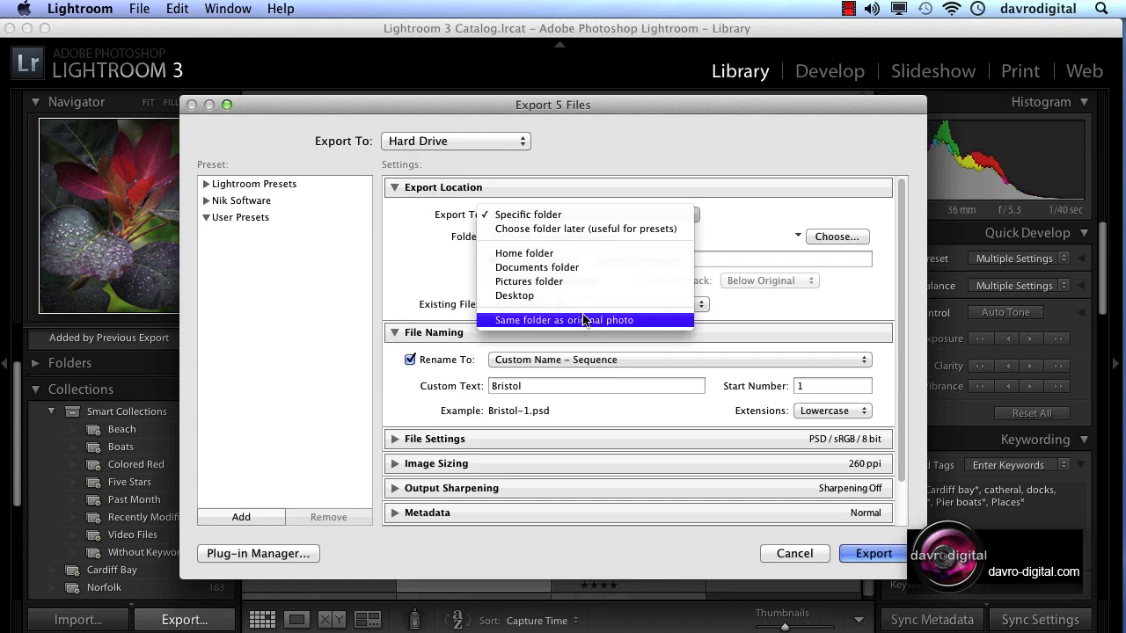
{"action": "left_click", "coordinate": [560, 216]}
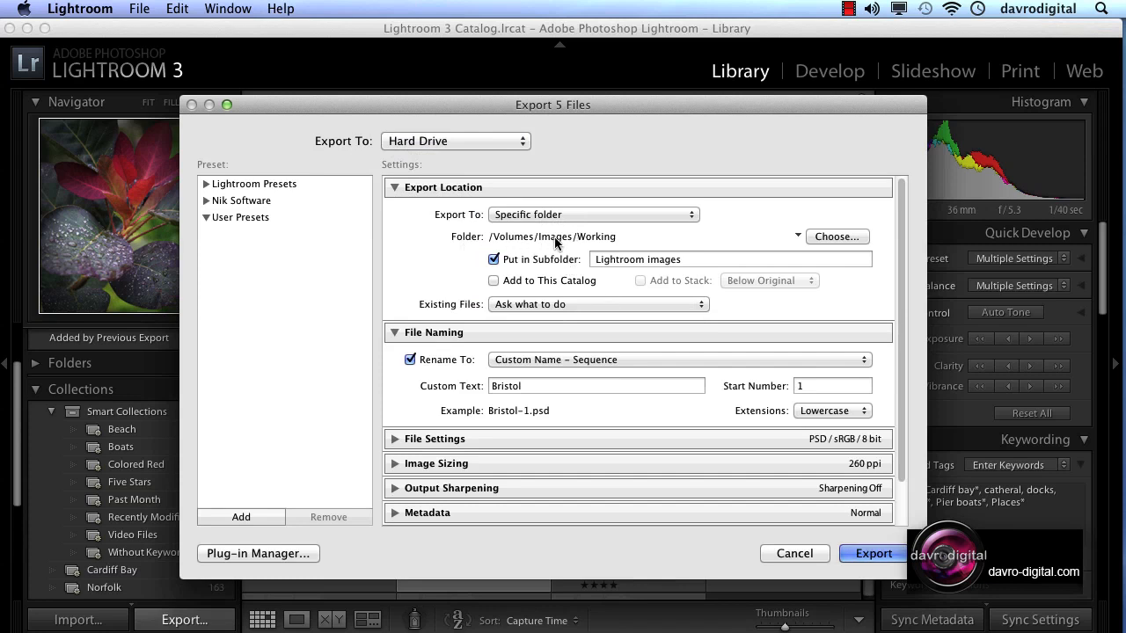
Step: Choose the Working folder on the Images drive as the export folder
{"action": "left_click", "coordinate": [835, 237]}
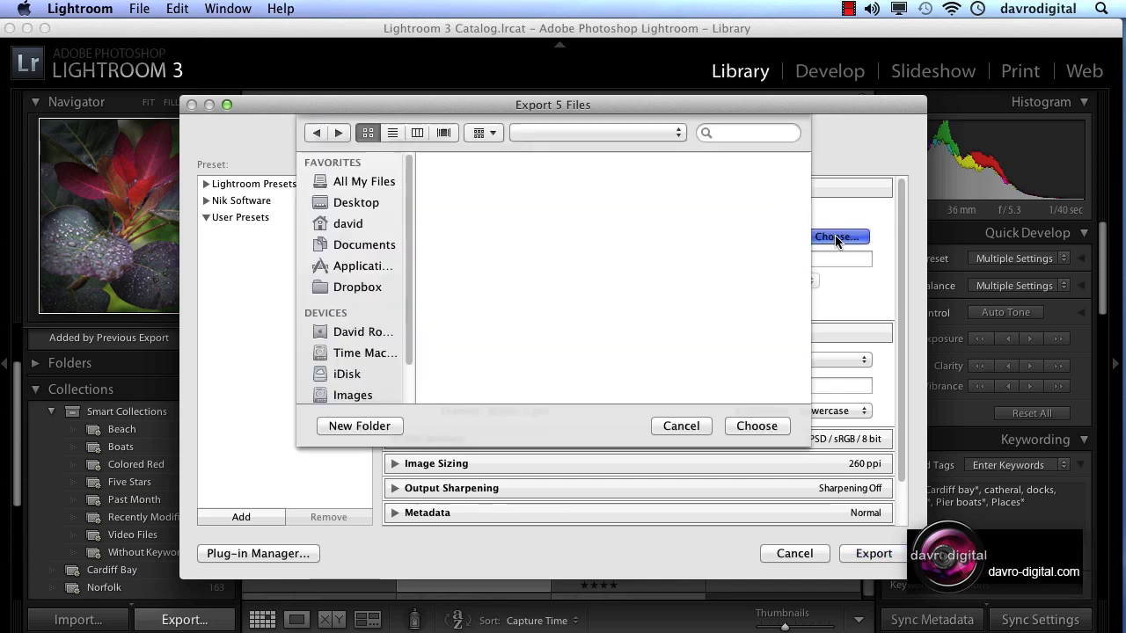
{"action": "scroll", "coordinate": [419, 299], "scroll_direction": "down", "scroll_amount": 2}
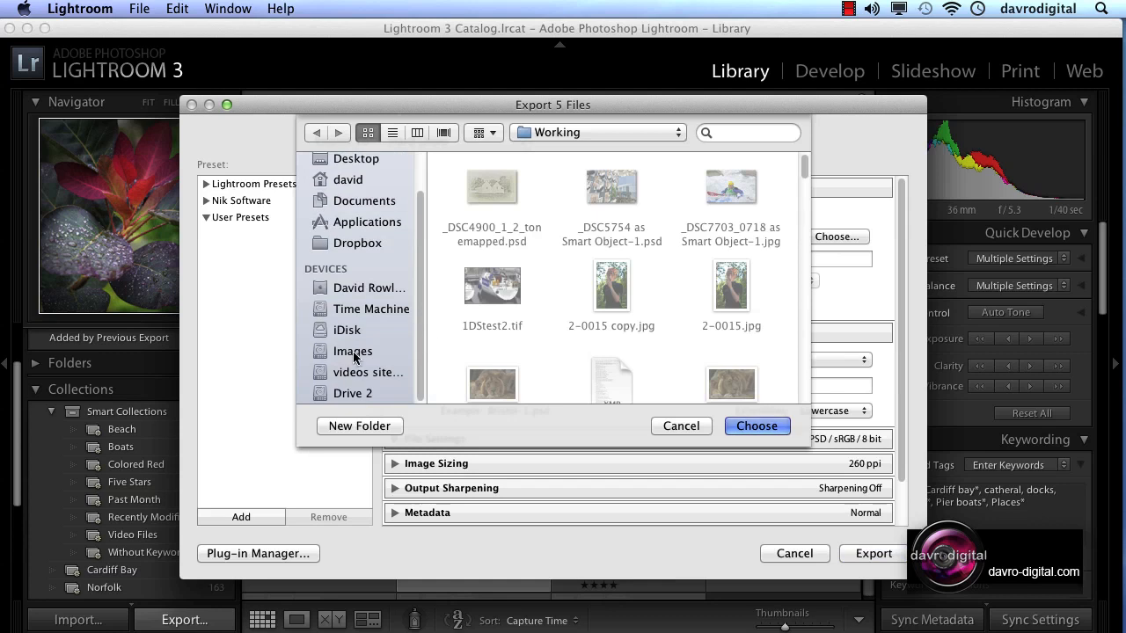
{"action": "left_click", "coordinate": [355, 352]}
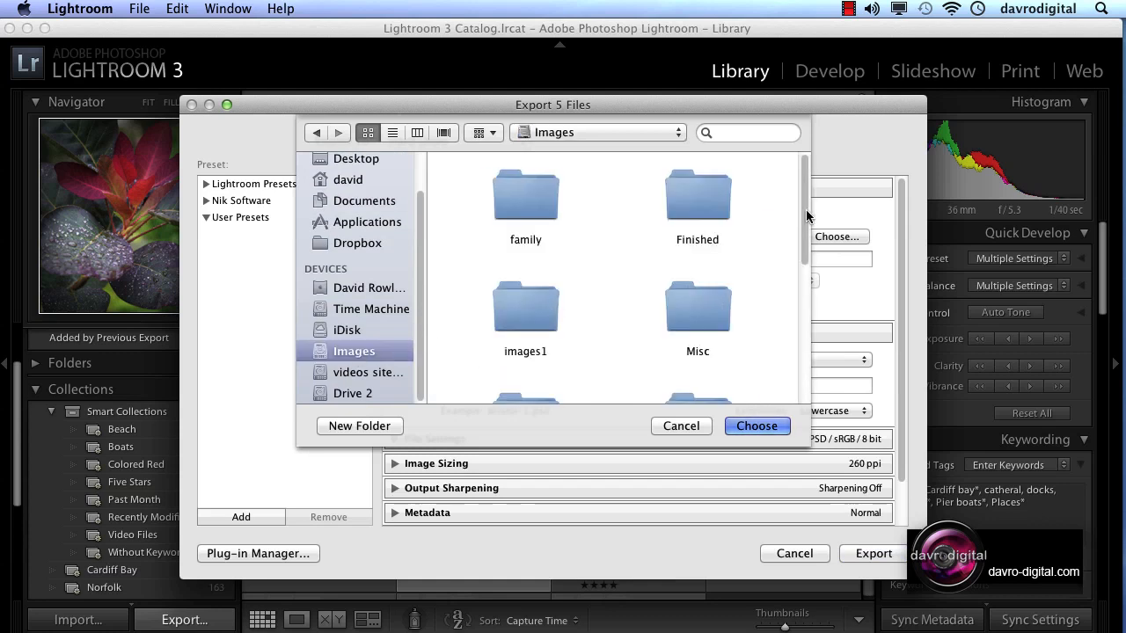
{"action": "left_click_drag", "start_coordinate": [804, 217], "coordinate": [794, 352]}
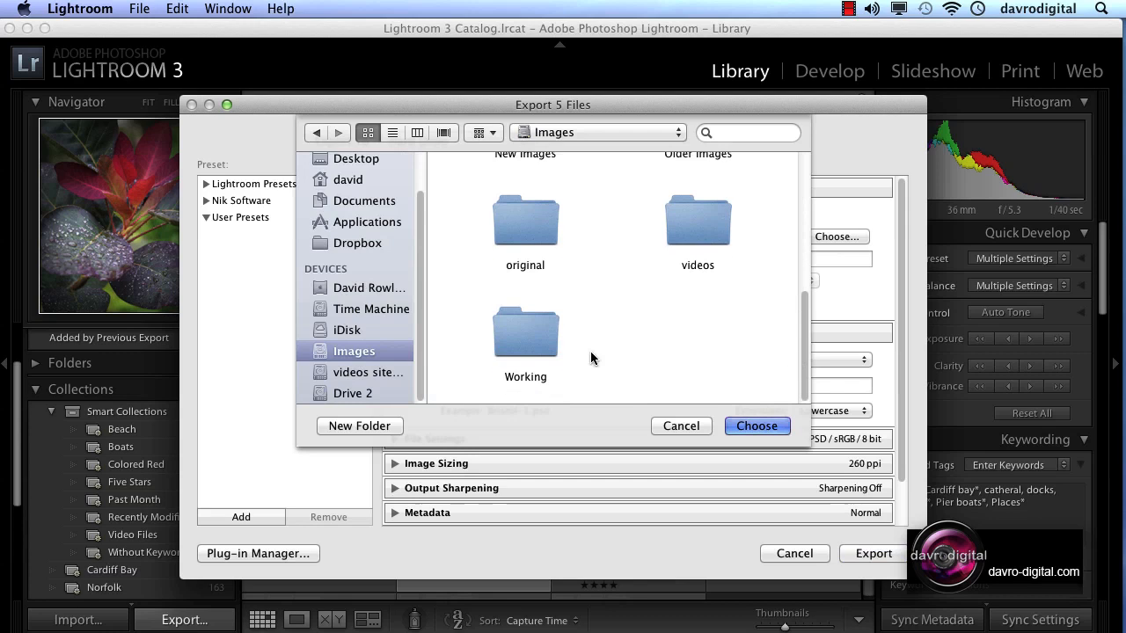
{"action": "left_click", "coordinate": [522, 343]}
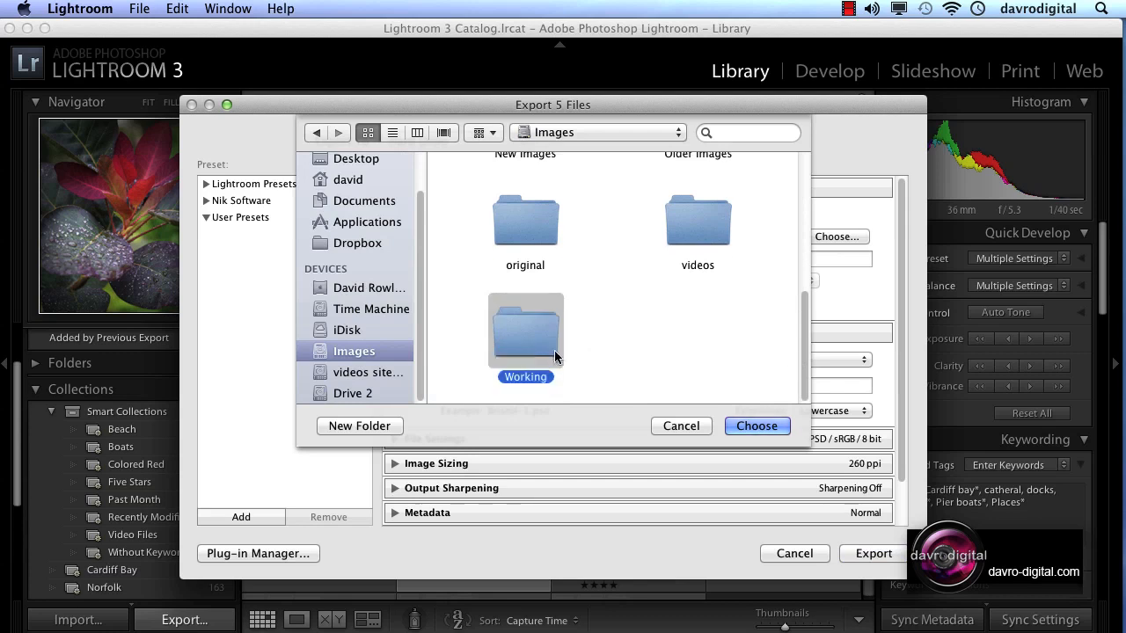
{"action": "left_click", "coordinate": [756, 424]}
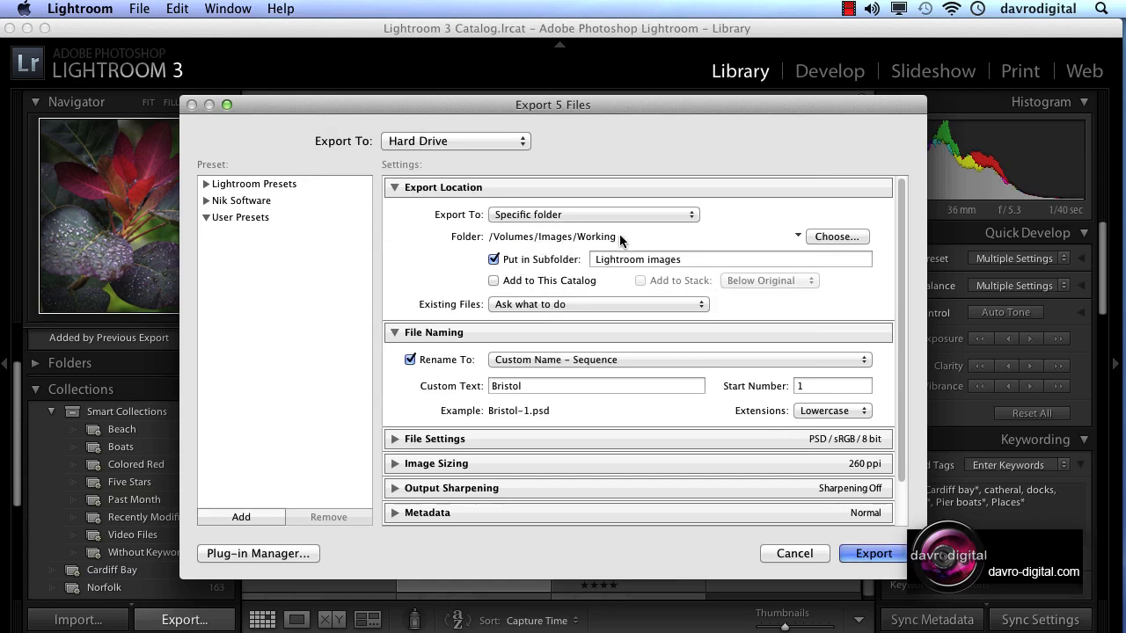
Step: Put the exports in the Lightroom images subfolder and set existing files handling to Ask what to do
{"action": "left_click", "coordinate": [494, 259]}
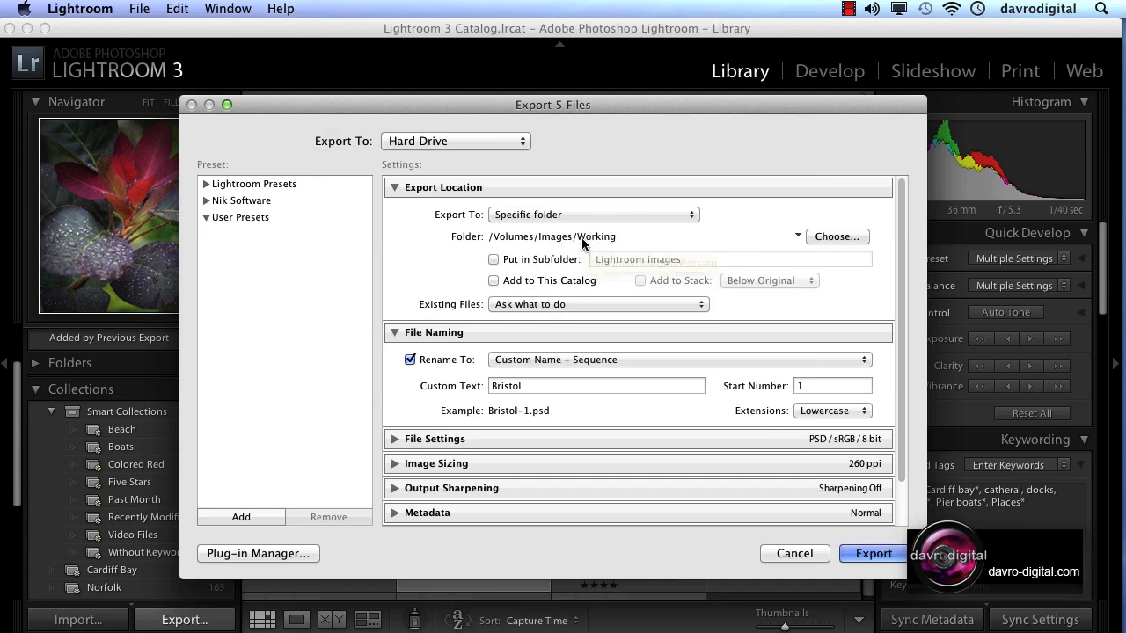
{"action": "left_click", "coordinate": [494, 260]}
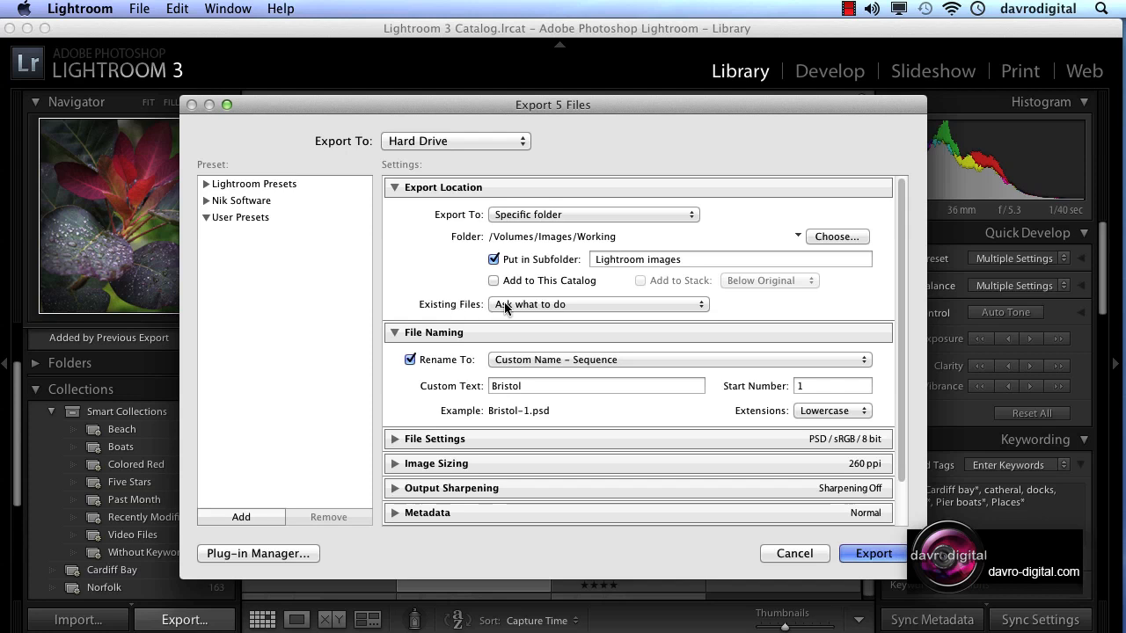
{"action": "left_click", "coordinate": [565, 306]}
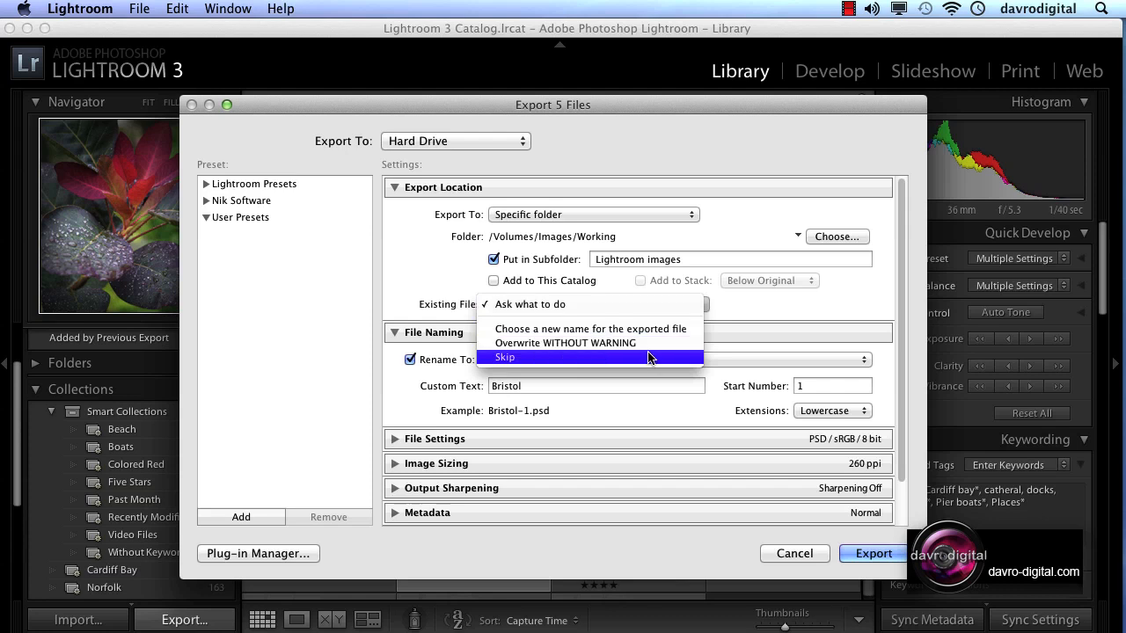
{"action": "left_click", "coordinate": [645, 305]}
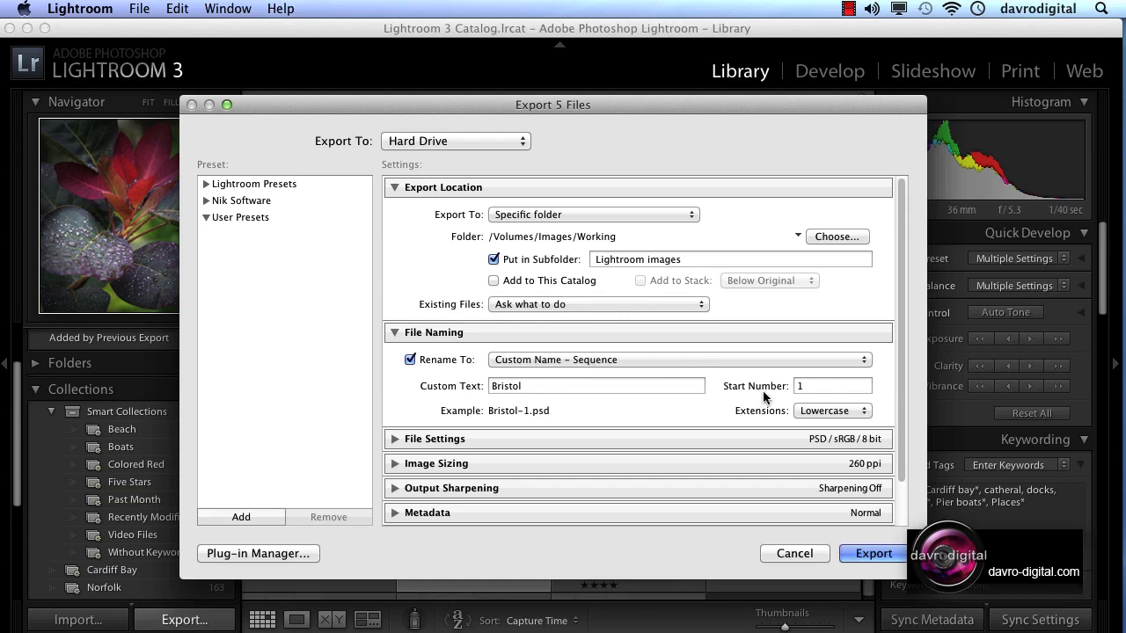
Step: Try adding the original filename and the Month DD, YYYY date to the Custom Name - Sequence filename template
{"action": "left_click", "coordinate": [605, 359]}
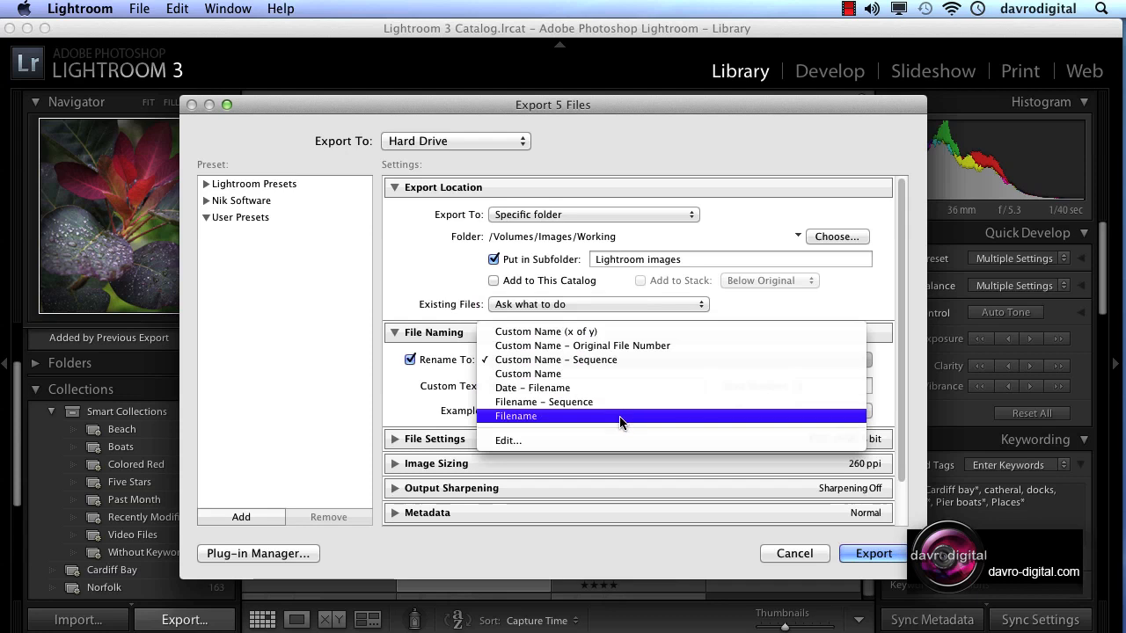
{"action": "left_click", "coordinate": [616, 442]}
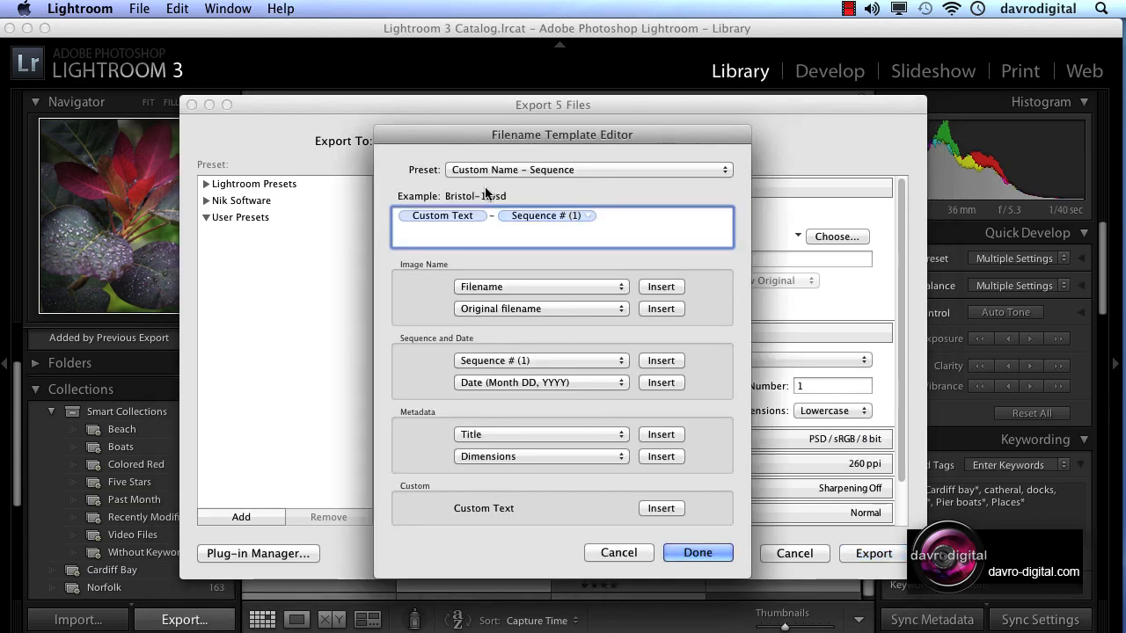
{"action": "left_click", "coordinate": [409, 216]}
{"action": "left_click", "coordinate": [529, 214]}
{"action": "left_click", "coordinate": [660, 309]}
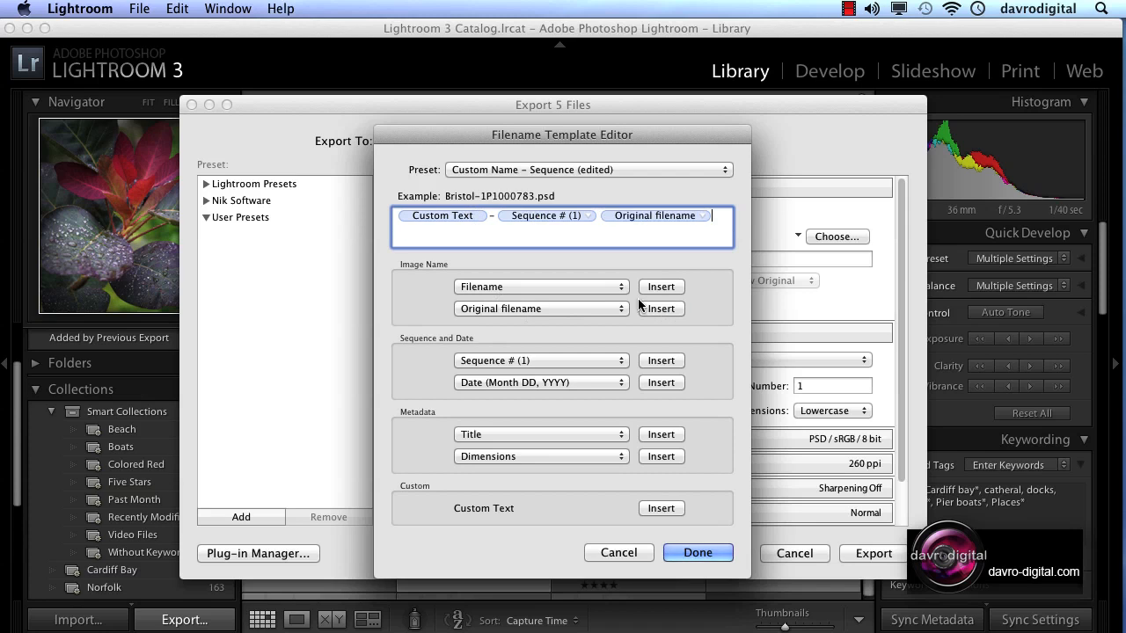
{"action": "left_click", "coordinate": [659, 384]}
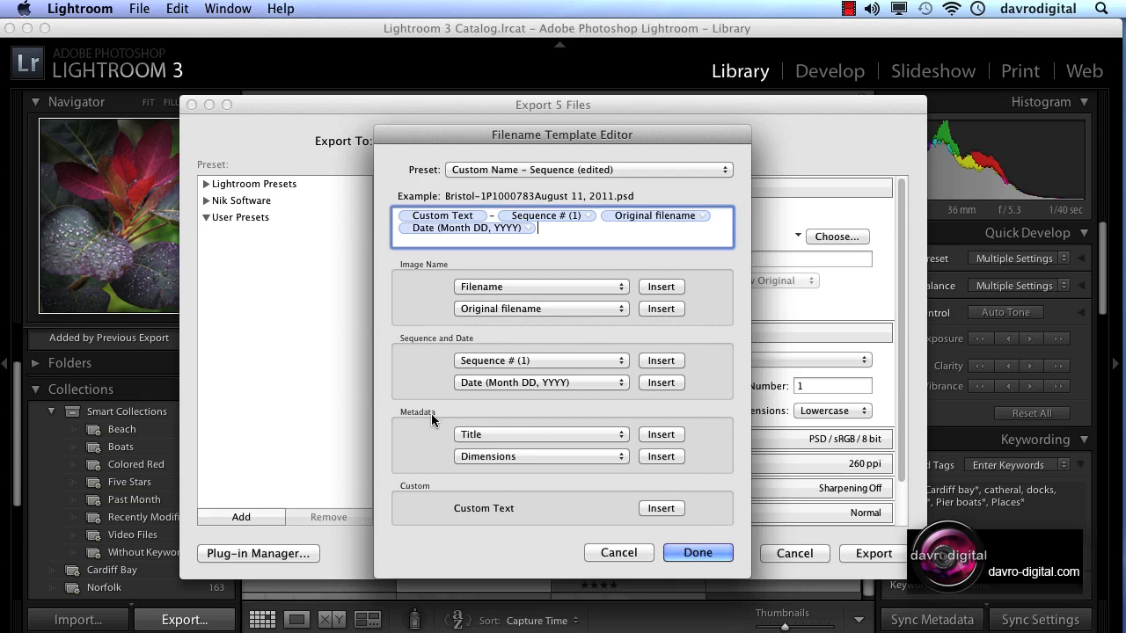
Step: Try removing the custom text and placing the original filename before the sequence number, and discard the template edits
{"action": "left_click", "coordinate": [480, 217]}
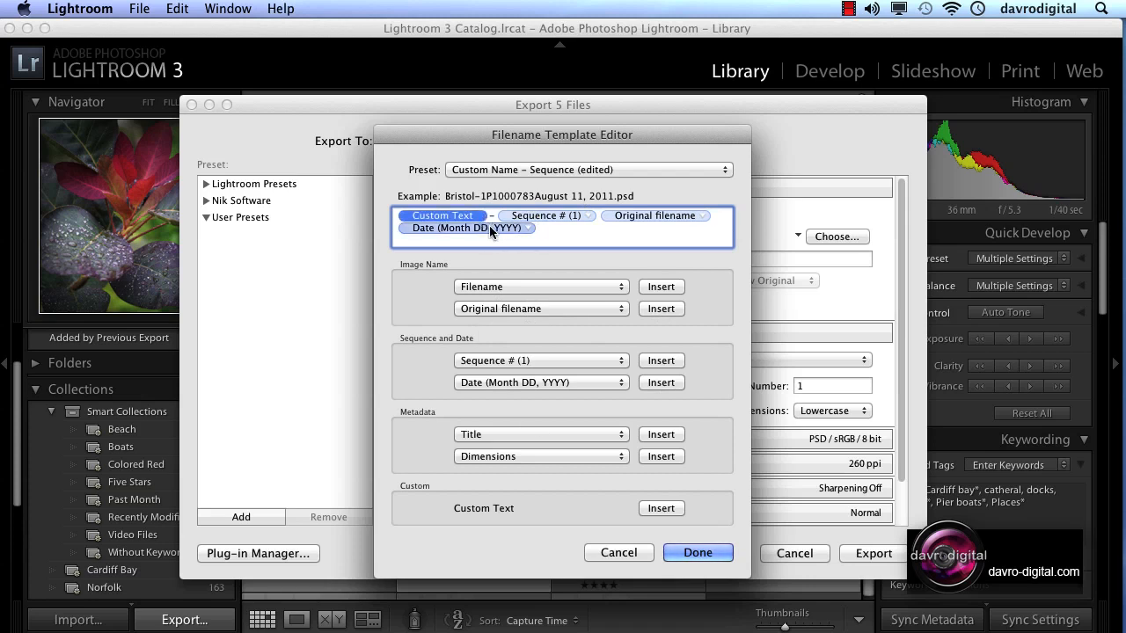
{"action": "key", "text": "BackSpace"}
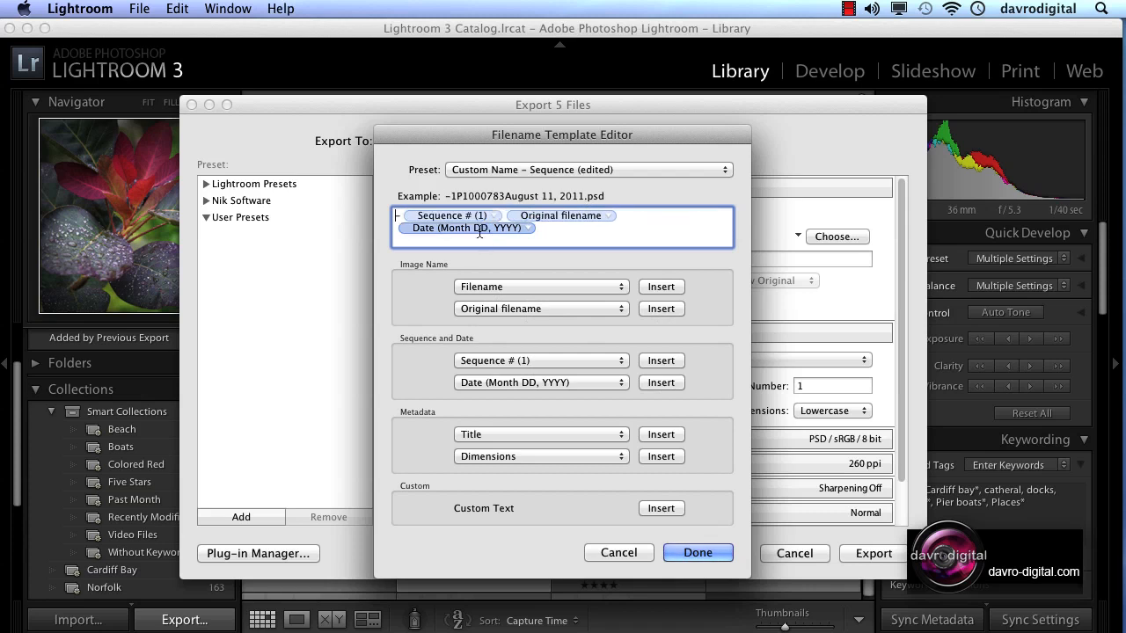
{"action": "left_click_drag", "start_coordinate": [552, 218], "coordinate": [409, 211]}
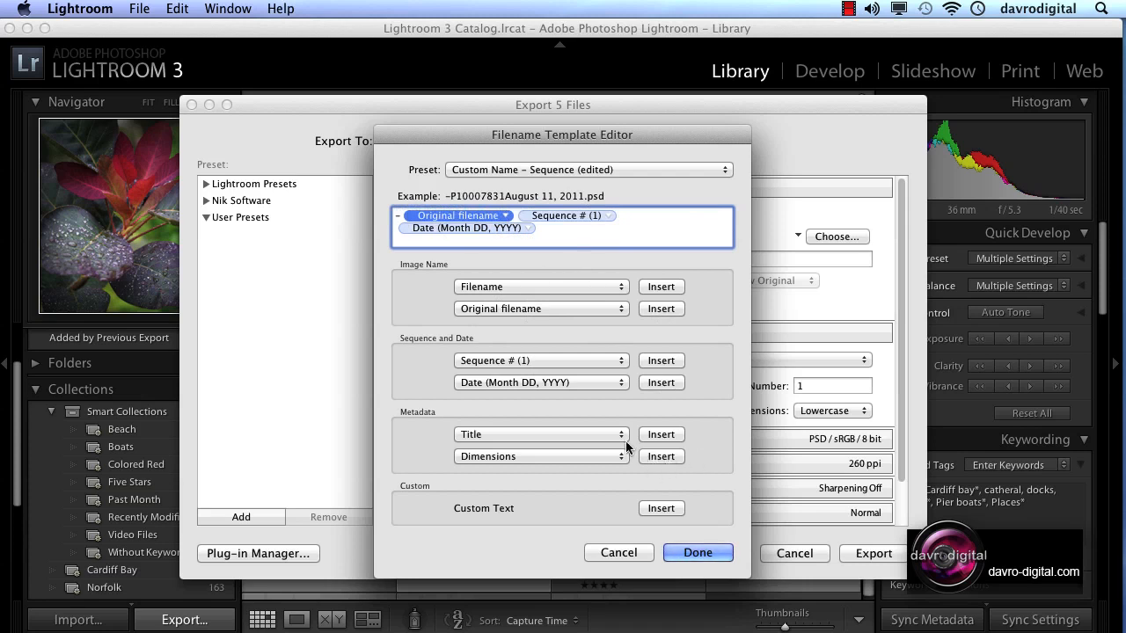
{"action": "left_click", "coordinate": [618, 552]}
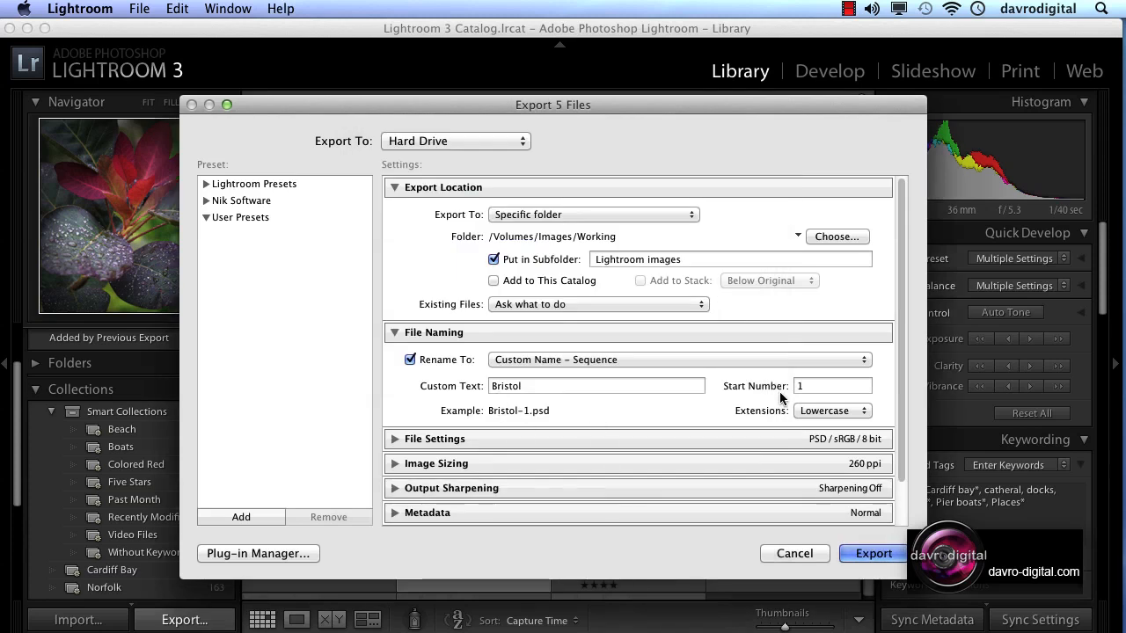
{"action": "left_click", "coordinate": [393, 333]}
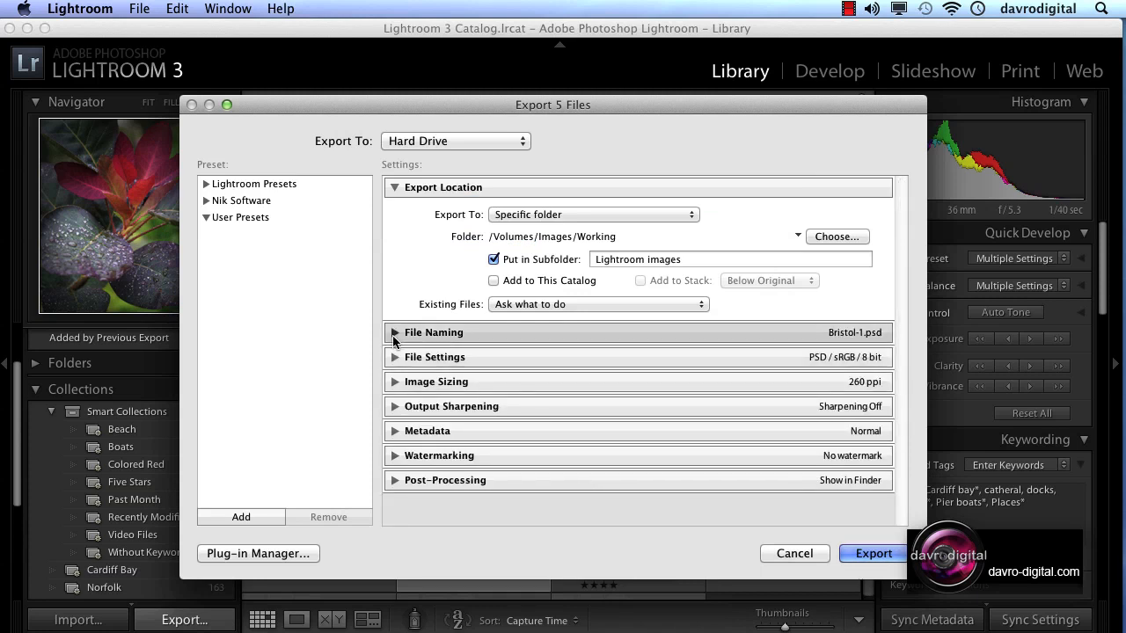
{"action": "left_click", "coordinate": [395, 333]}
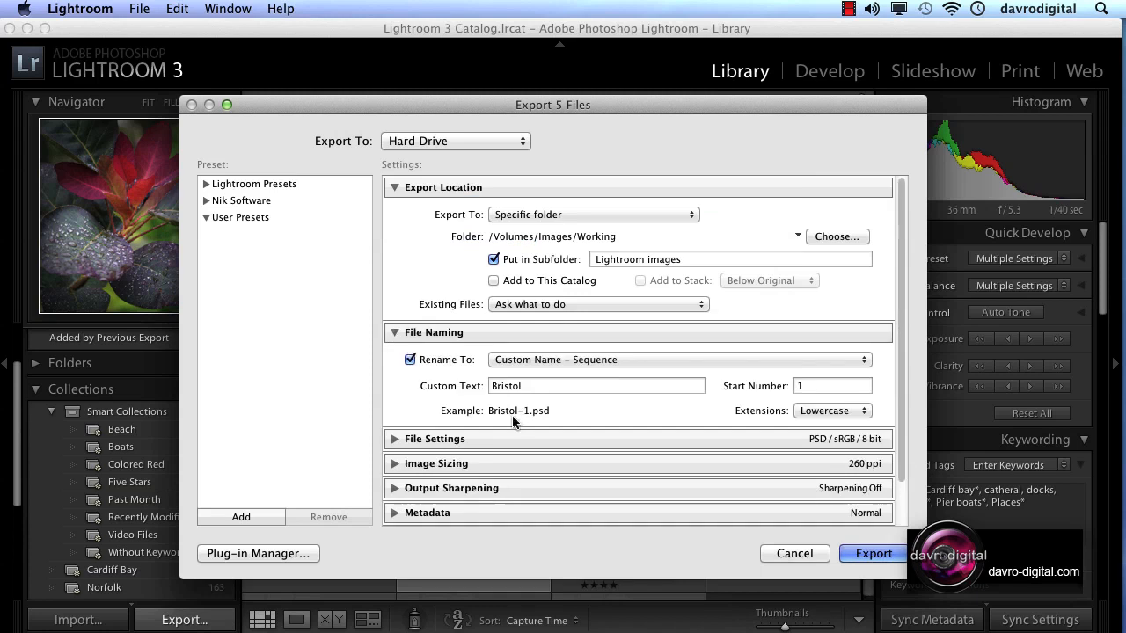
Step: Try setting the export file format to JPEG with the AdobeRGB (1998) color space
{"action": "left_click", "coordinate": [394, 334]}
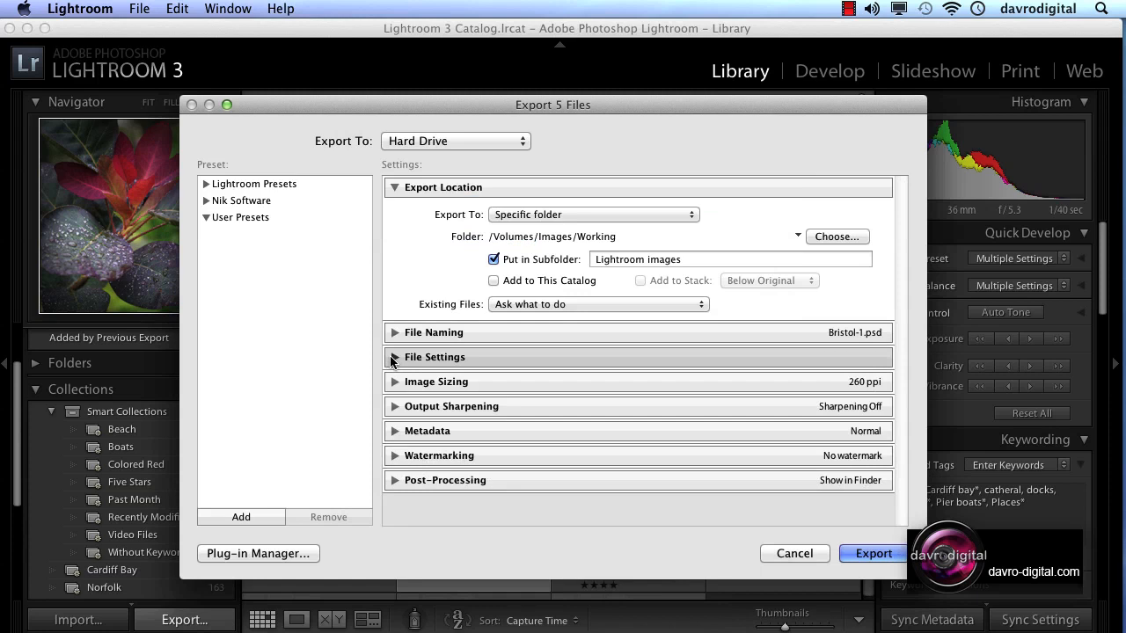
{"action": "left_click", "coordinate": [393, 359]}
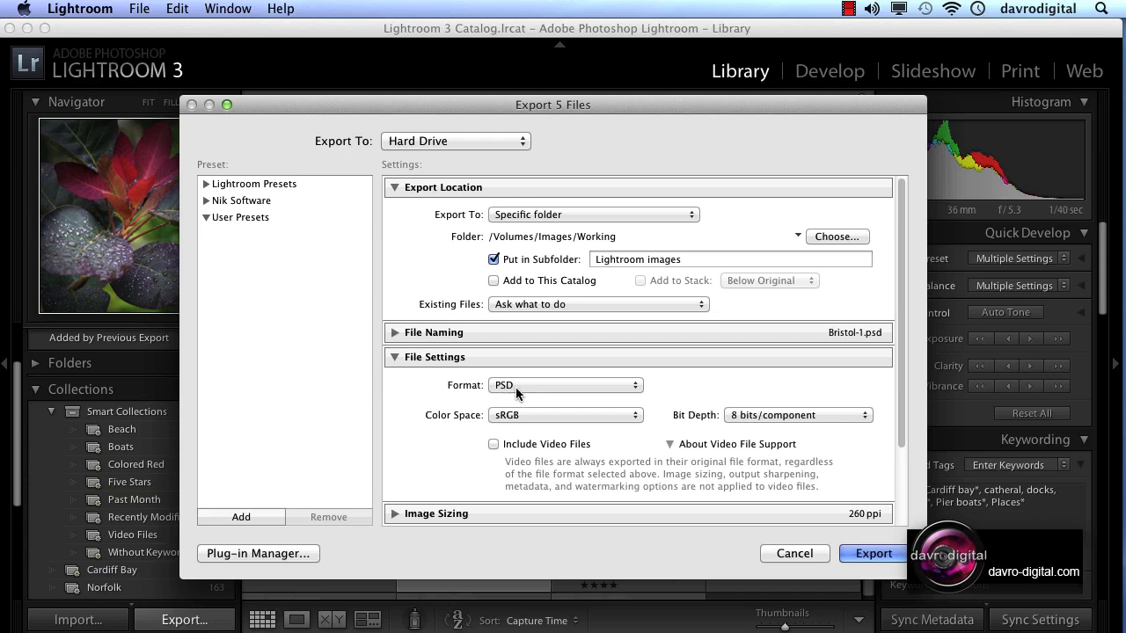
{"action": "left_click", "coordinate": [537, 383]}
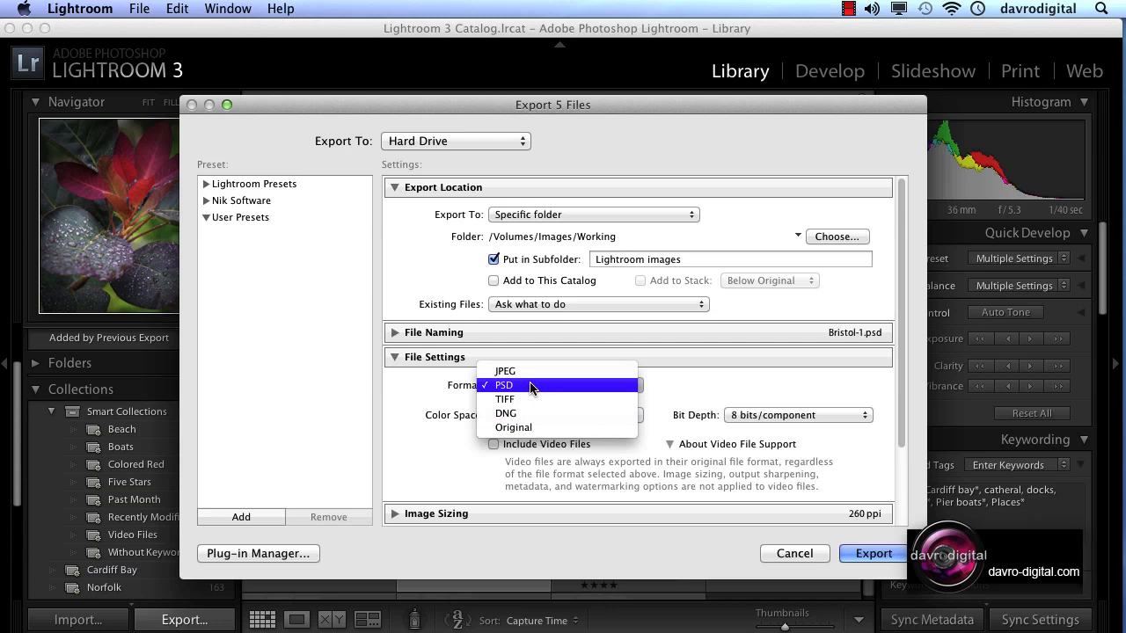
{"action": "left_click", "coordinate": [534, 372]}
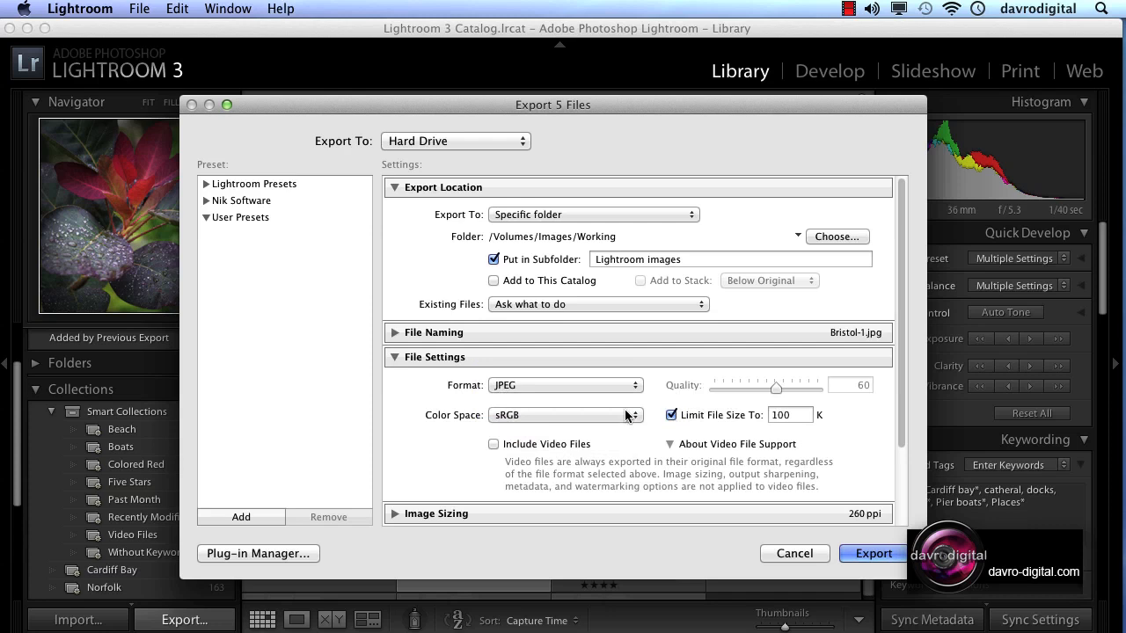
{"action": "left_click", "coordinate": [572, 413]}
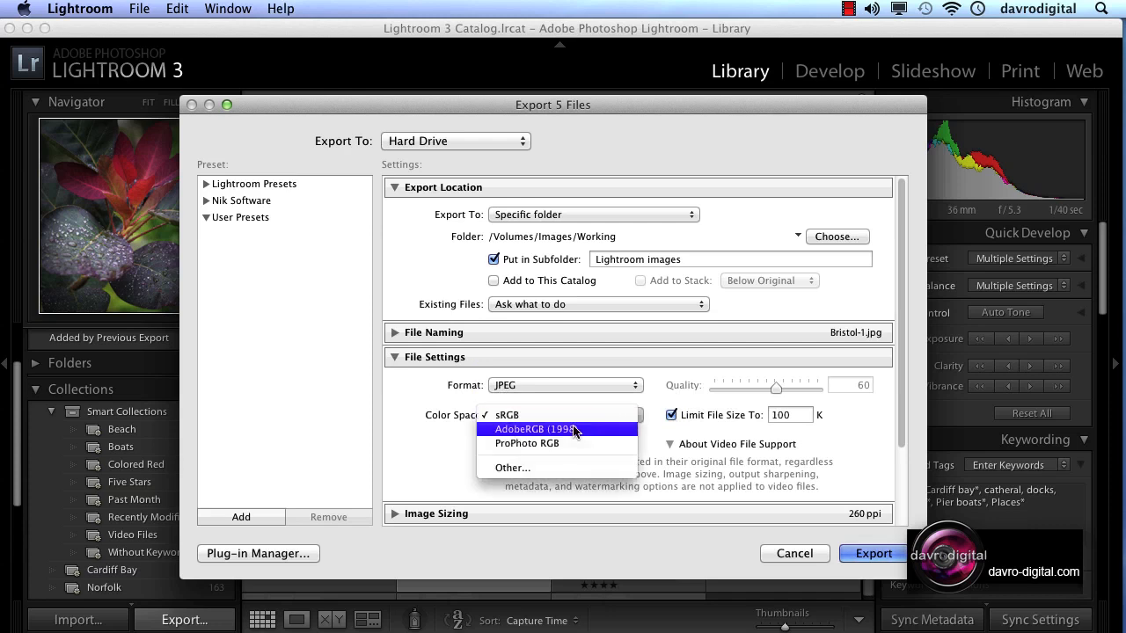
{"action": "left_click", "coordinate": [578, 430]}
Step: Try removing the JPEG file size limit and raising the quality to 74
{"action": "left_click", "coordinate": [671, 415]}
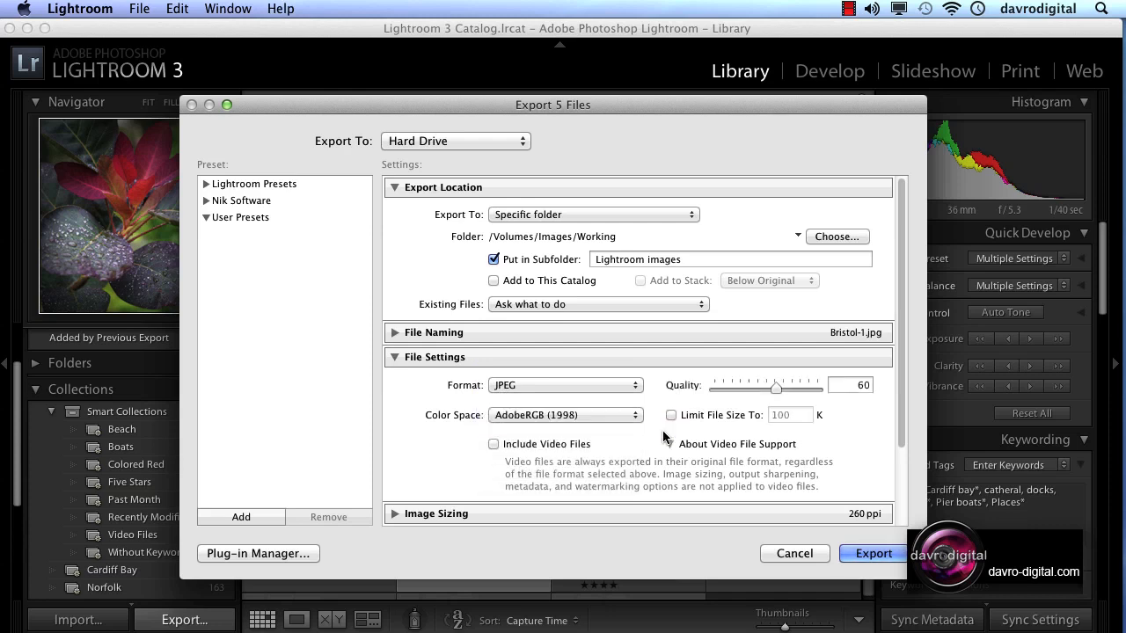
{"action": "left_click", "coordinate": [670, 416]}
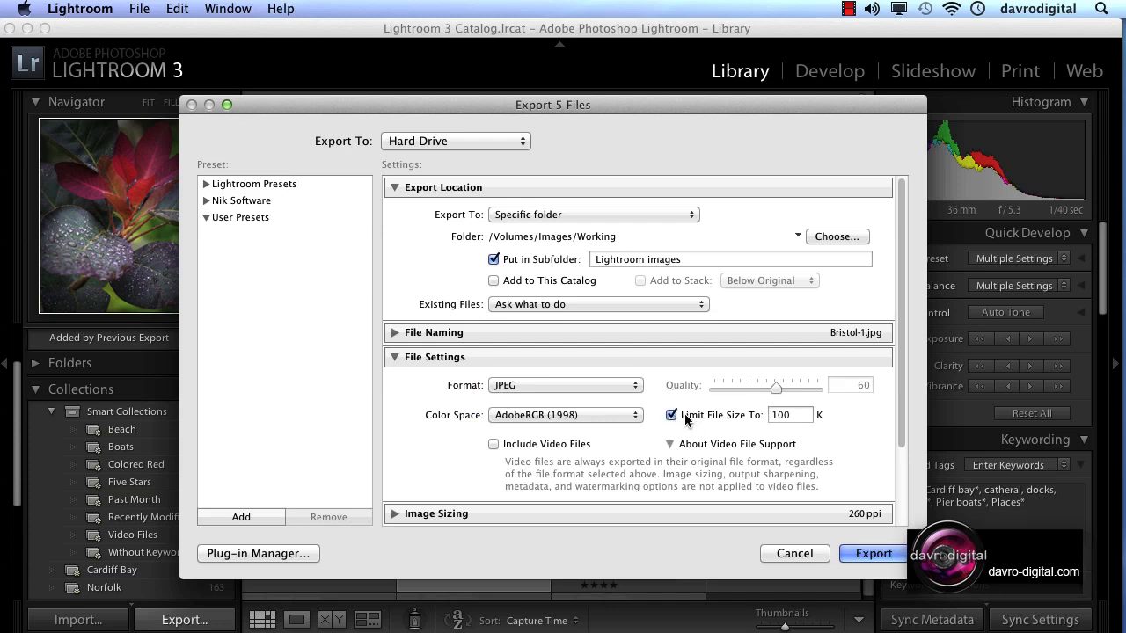
{"action": "left_click", "coordinate": [671, 415]}
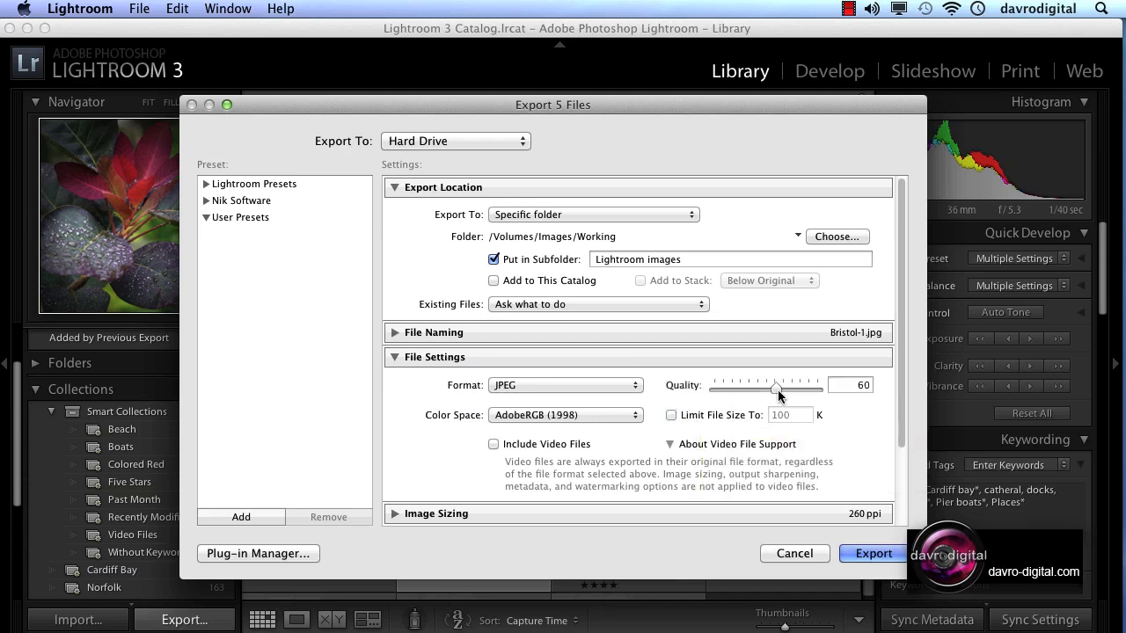
{"action": "left_click_drag", "start_coordinate": [777, 388], "coordinate": [825, 395]}
{"action": "left_click_drag", "start_coordinate": [792, 391], "coordinate": [792, 391]}
Step: Set the export file format to PSD with the sRGB color space and a bit depth of 8 bits/component
{"action": "left_click", "coordinate": [587, 386]}
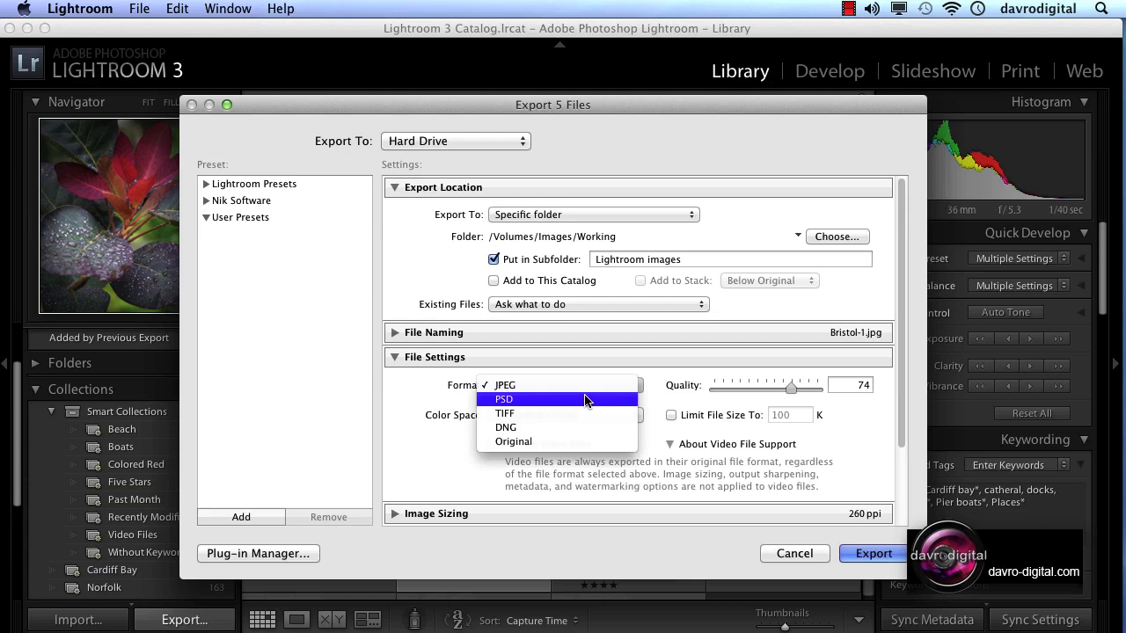
{"action": "left_click", "coordinate": [586, 399]}
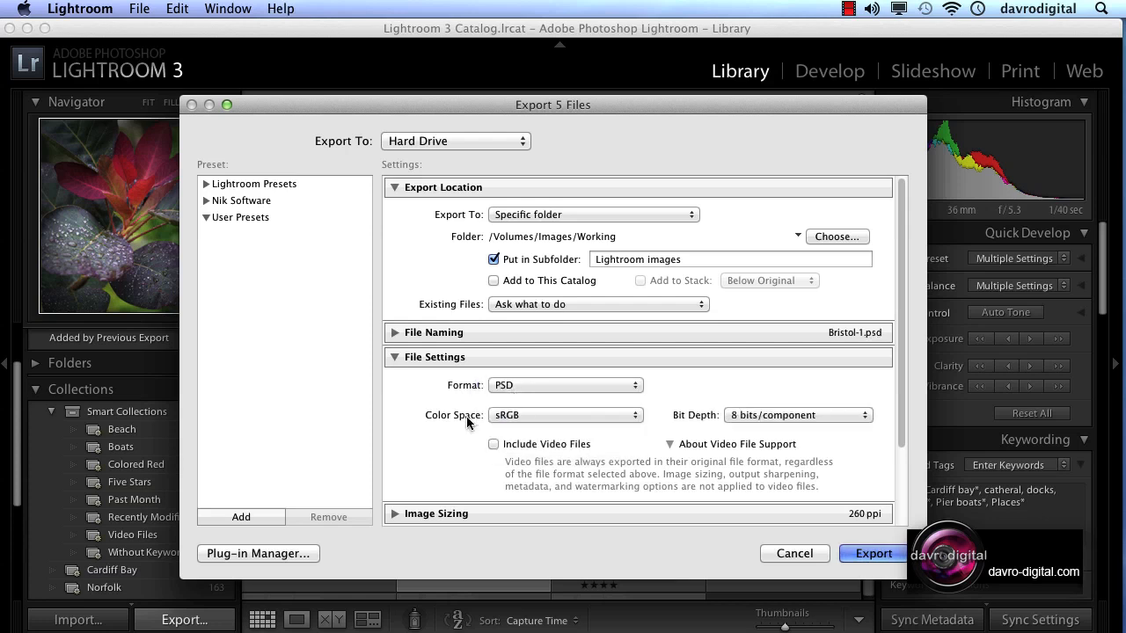
{"action": "left_click", "coordinate": [546, 417]}
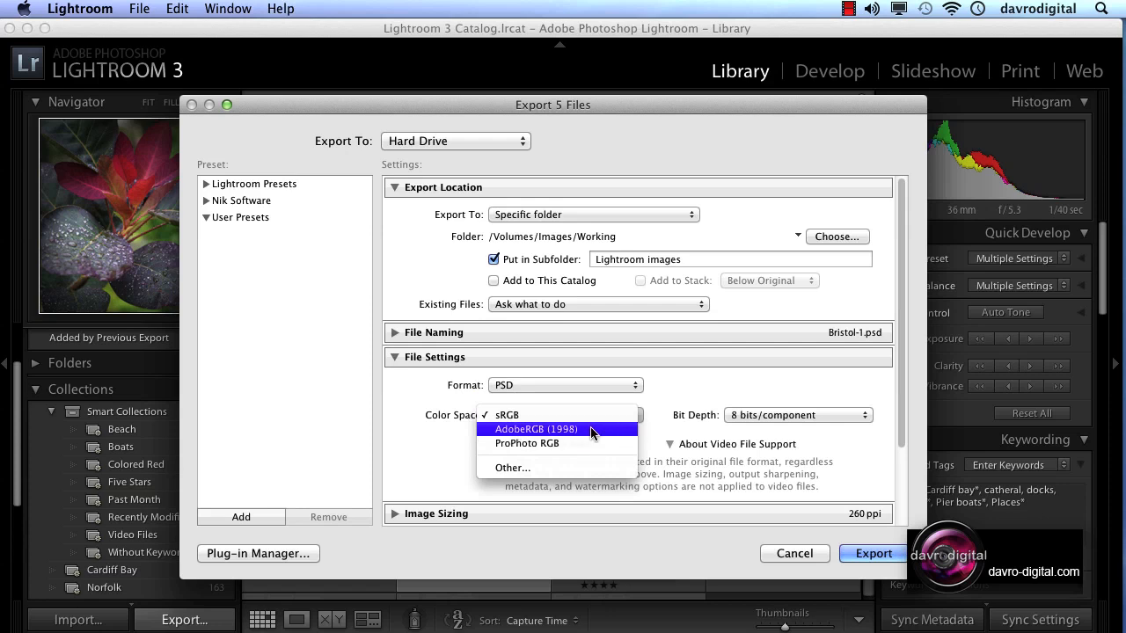
{"action": "left_click", "coordinate": [587, 415]}
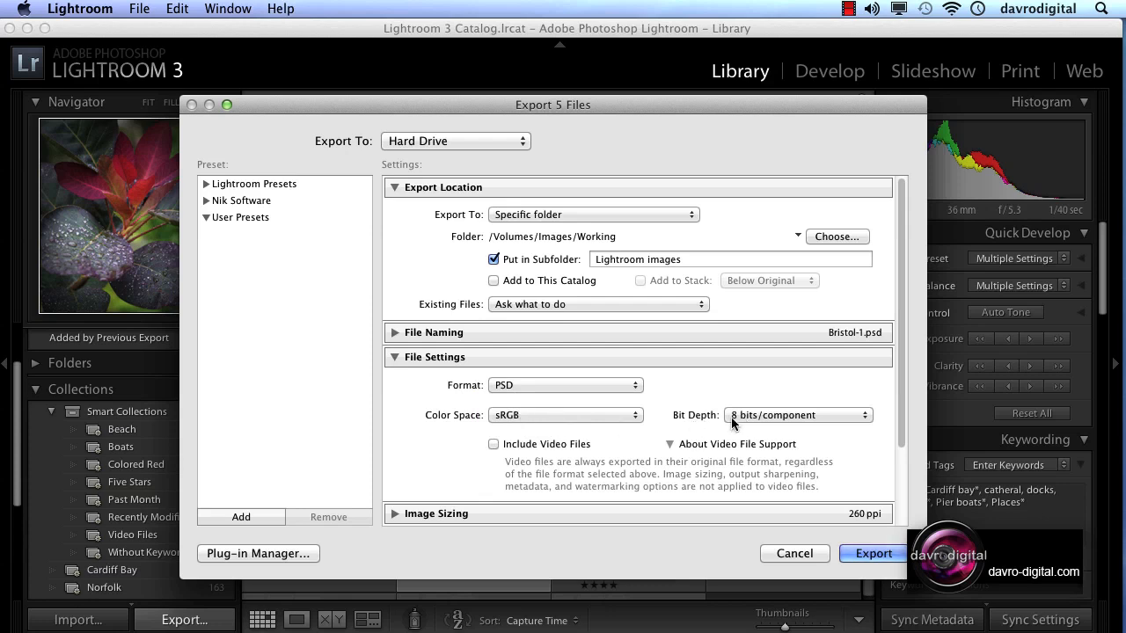
{"action": "left_click", "coordinate": [812, 417]}
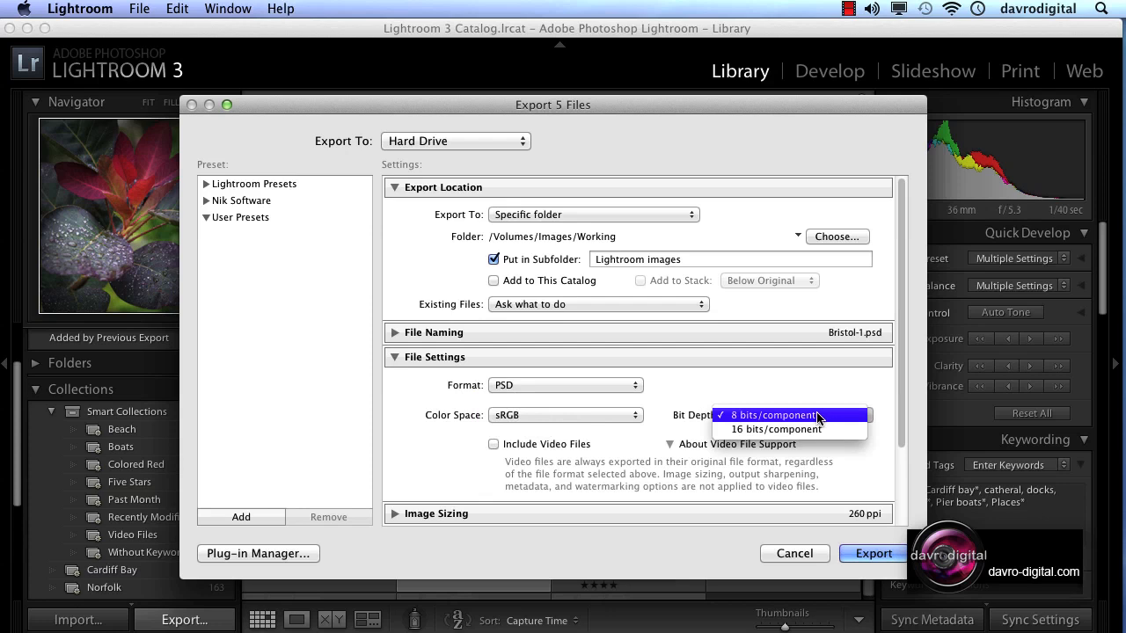
{"action": "left_click", "coordinate": [812, 415]}
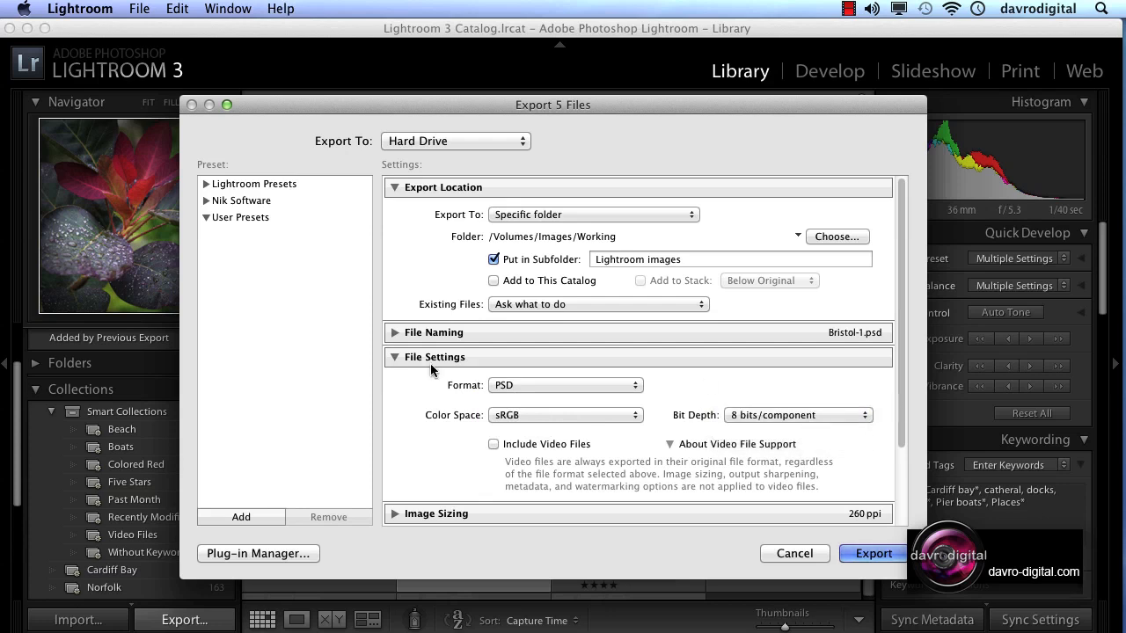
{"action": "left_click", "coordinate": [393, 357]}
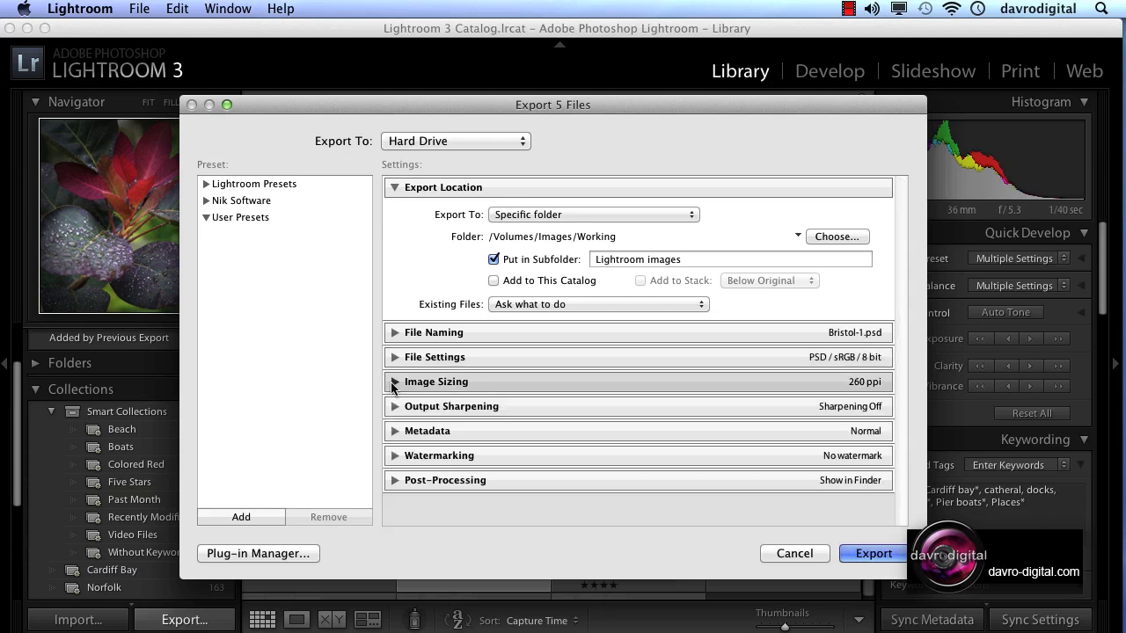
Step: Try resizing the exported images to fit by Dimensions and by Long Edge
{"action": "left_click", "coordinate": [393, 384]}
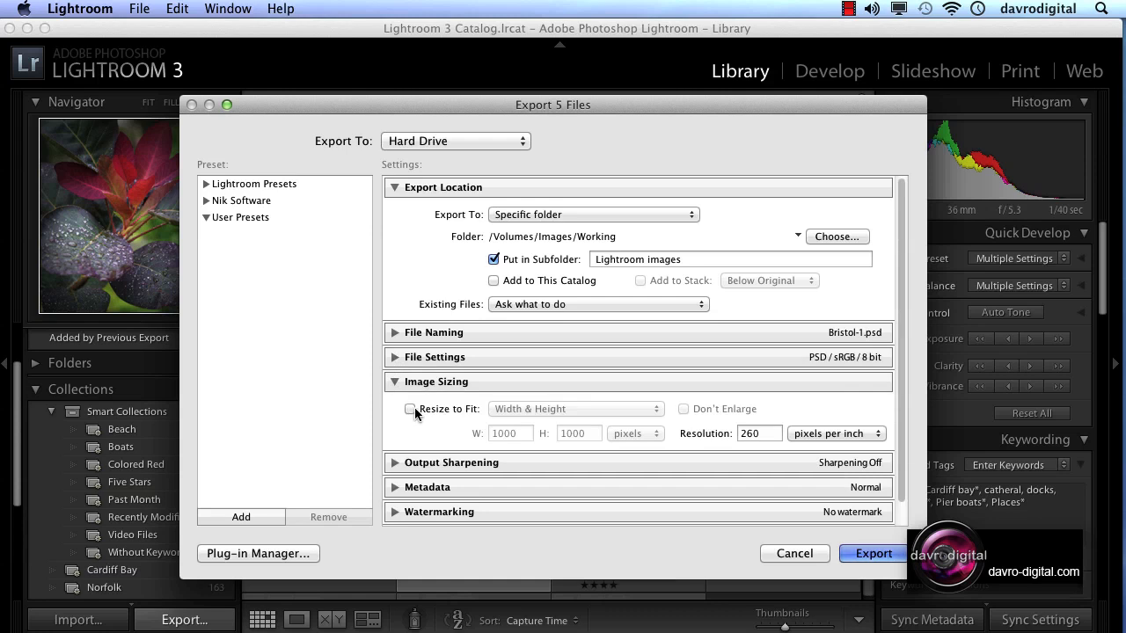
{"action": "left_click", "coordinate": [411, 408]}
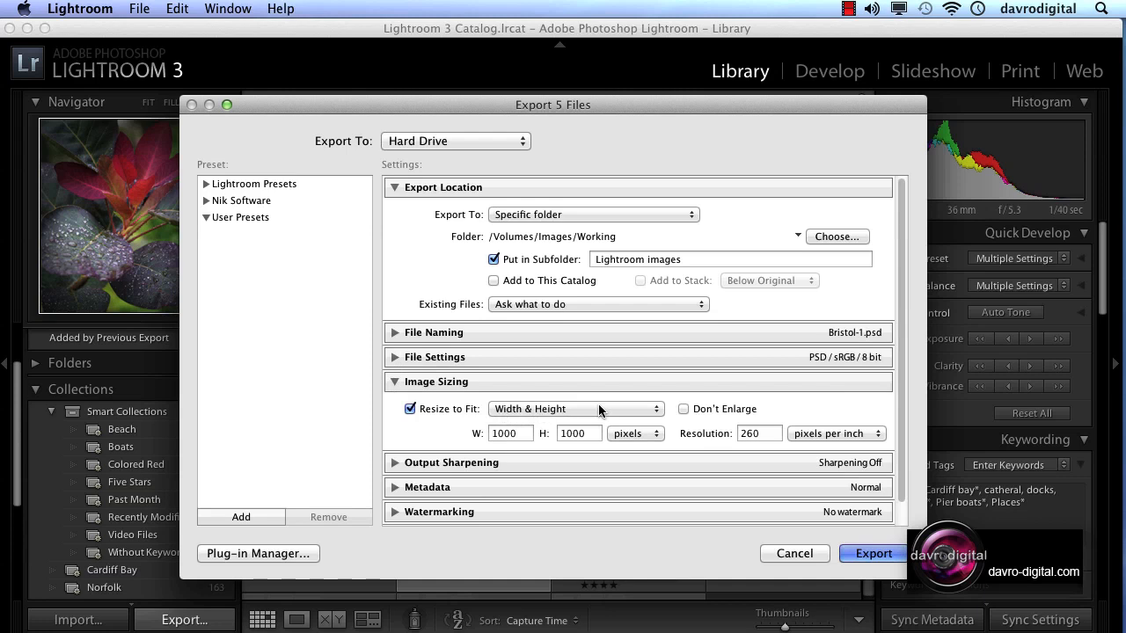
{"action": "left_click", "coordinate": [624, 410]}
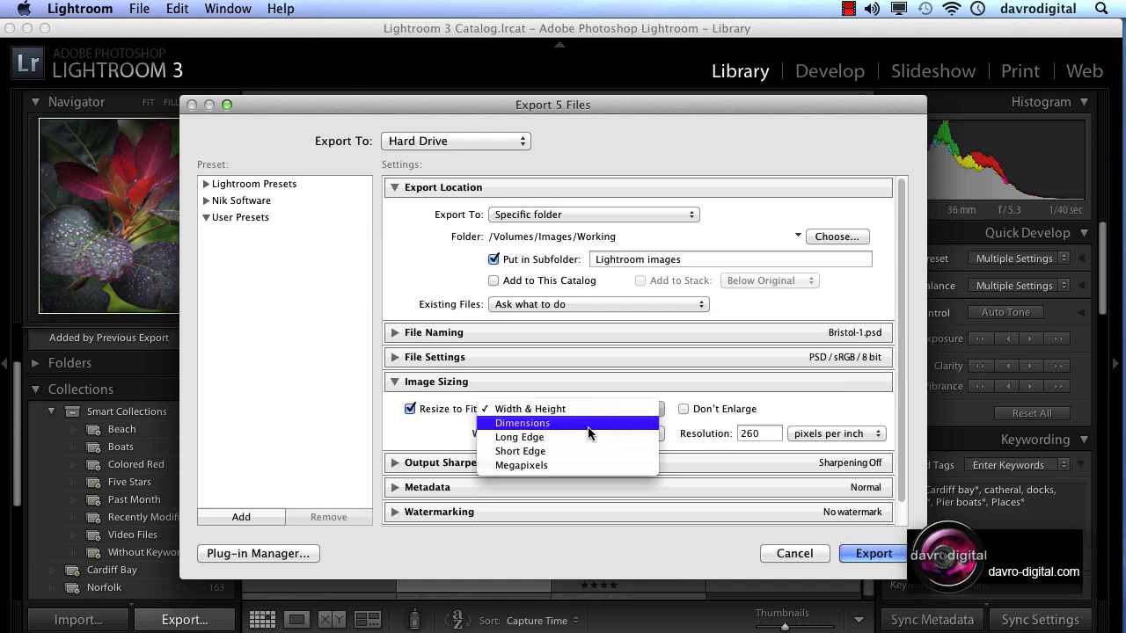
{"action": "left_click", "coordinate": [592, 424]}
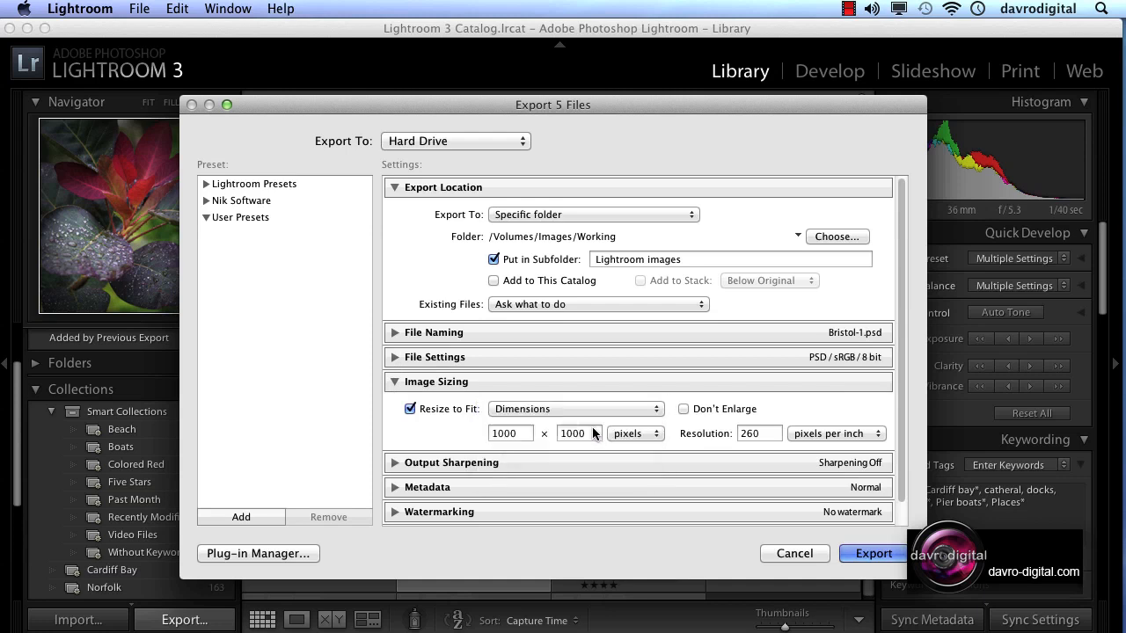
{"action": "left_click", "coordinate": [639, 411]}
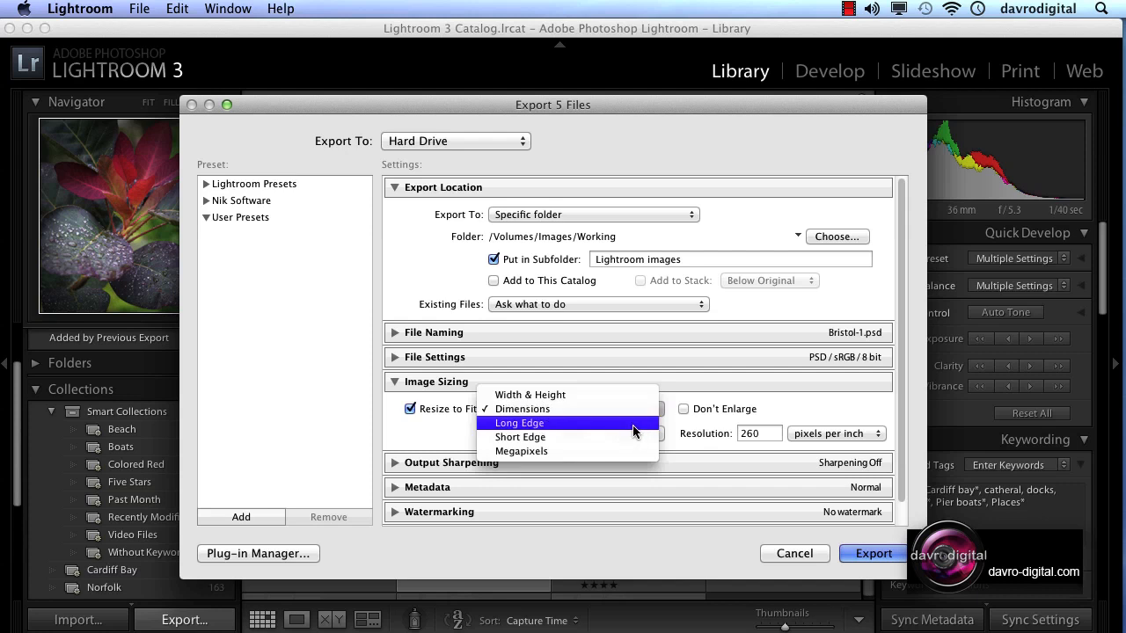
{"action": "left_click", "coordinate": [631, 425]}
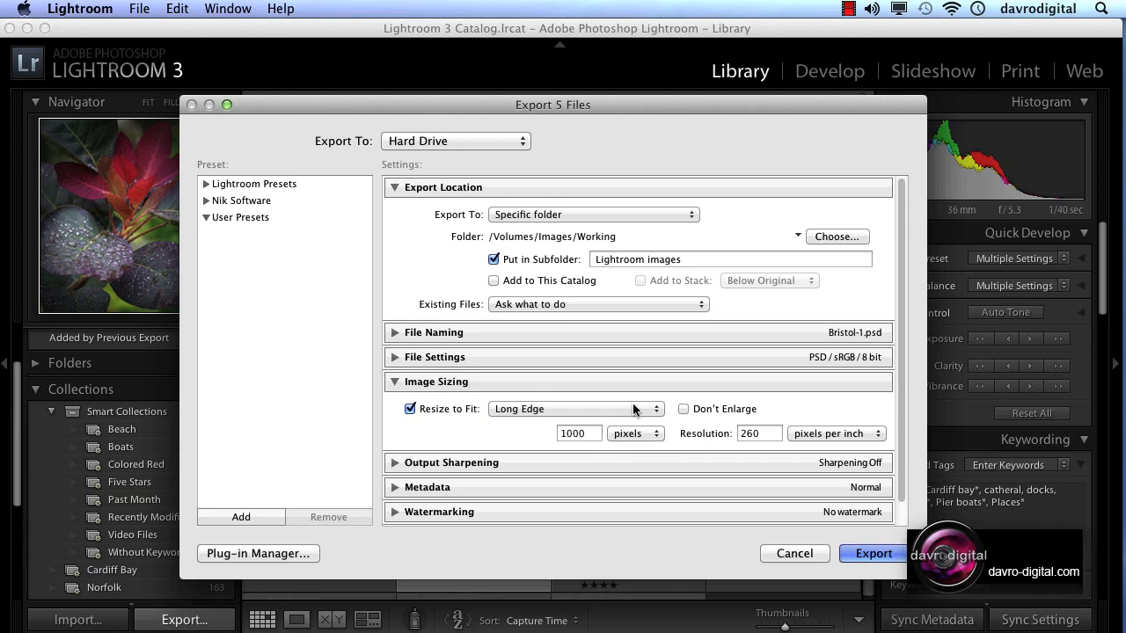
Step: Try the Short Edge resize option with Don't Enlarge, and turn off resizing for the export
{"action": "left_click", "coordinate": [582, 410]}
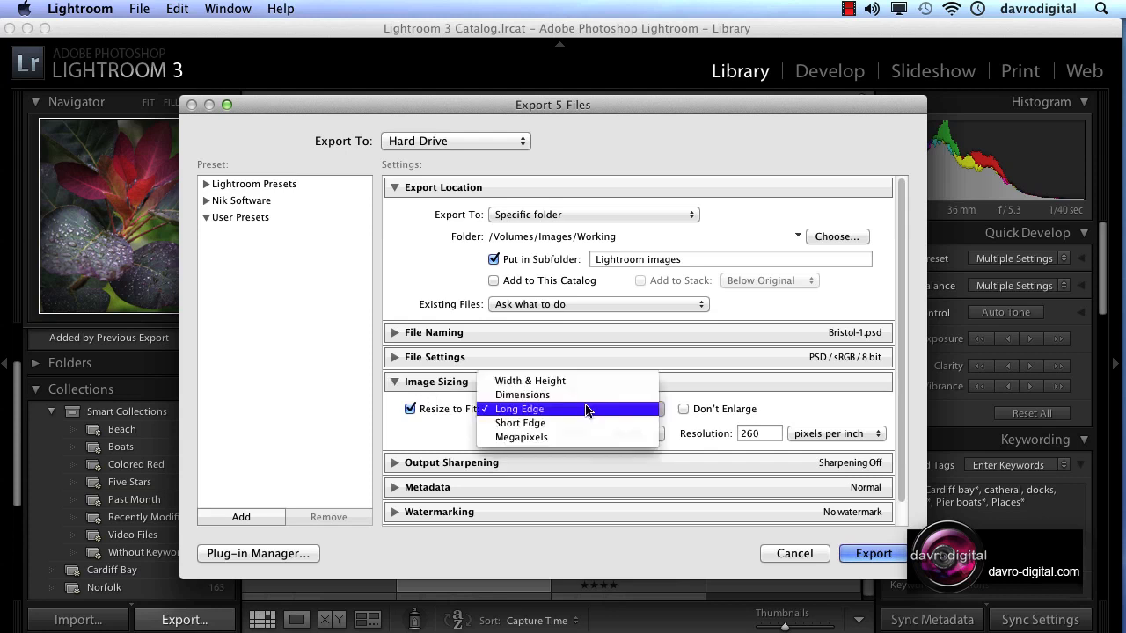
{"action": "left_click", "coordinate": [591, 423]}
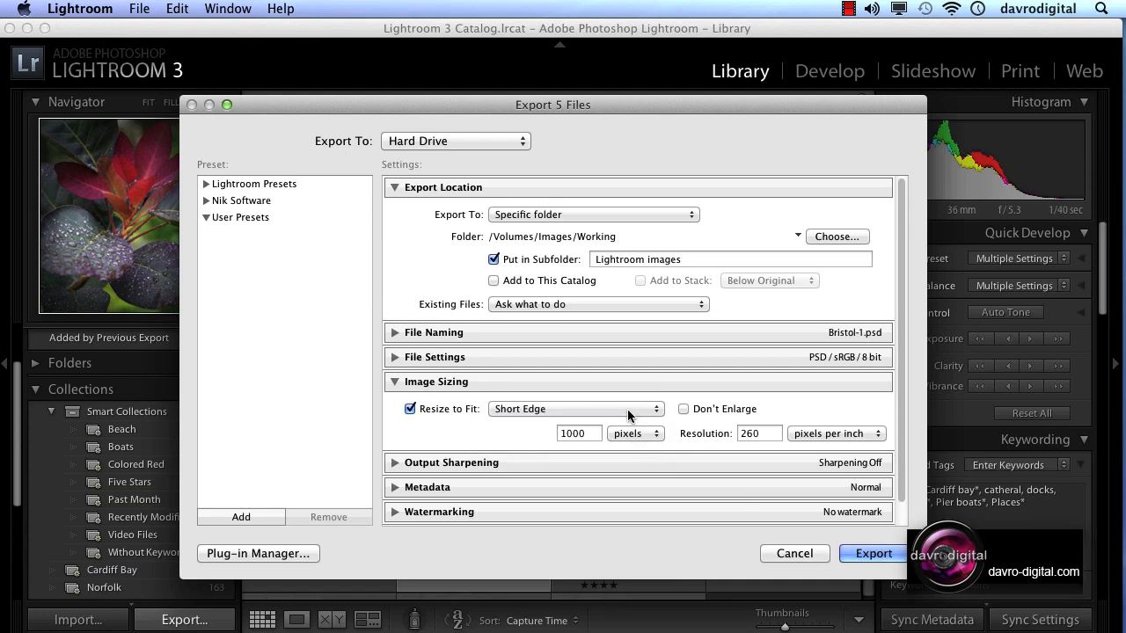
{"action": "left_click", "coordinate": [684, 409]}
{"action": "left_click", "coordinate": [684, 410]}
{"action": "left_click", "coordinate": [410, 409]}
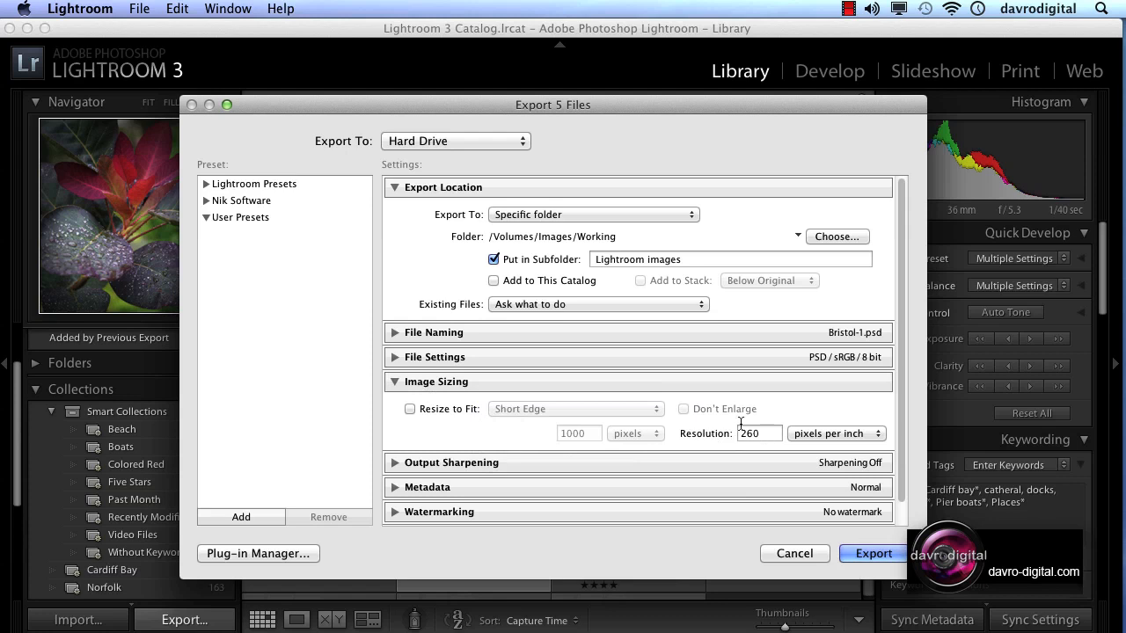
{"action": "left_click", "coordinate": [395, 382]}
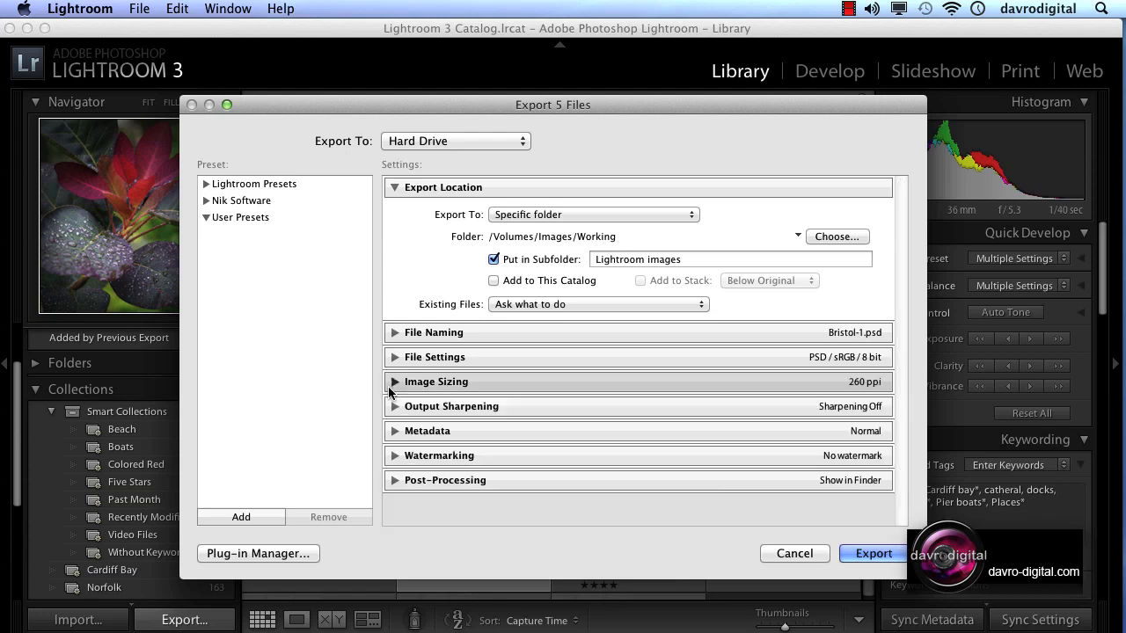
Step: Try enabling output sharpening for Screen
{"action": "left_click", "coordinate": [395, 406]}
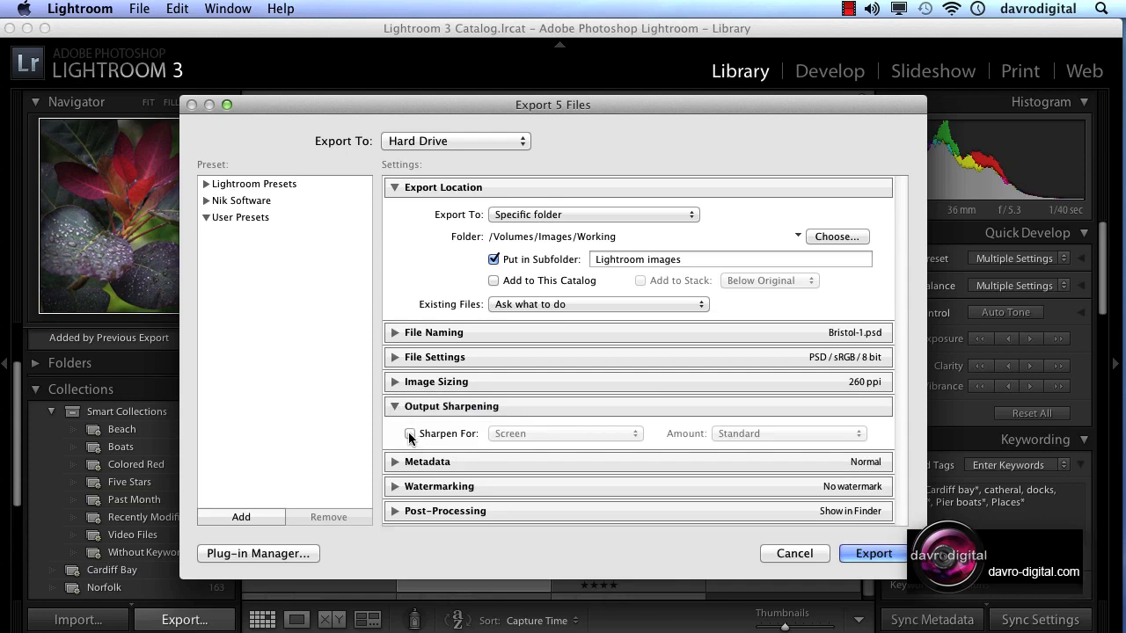
{"action": "left_click", "coordinate": [409, 434]}
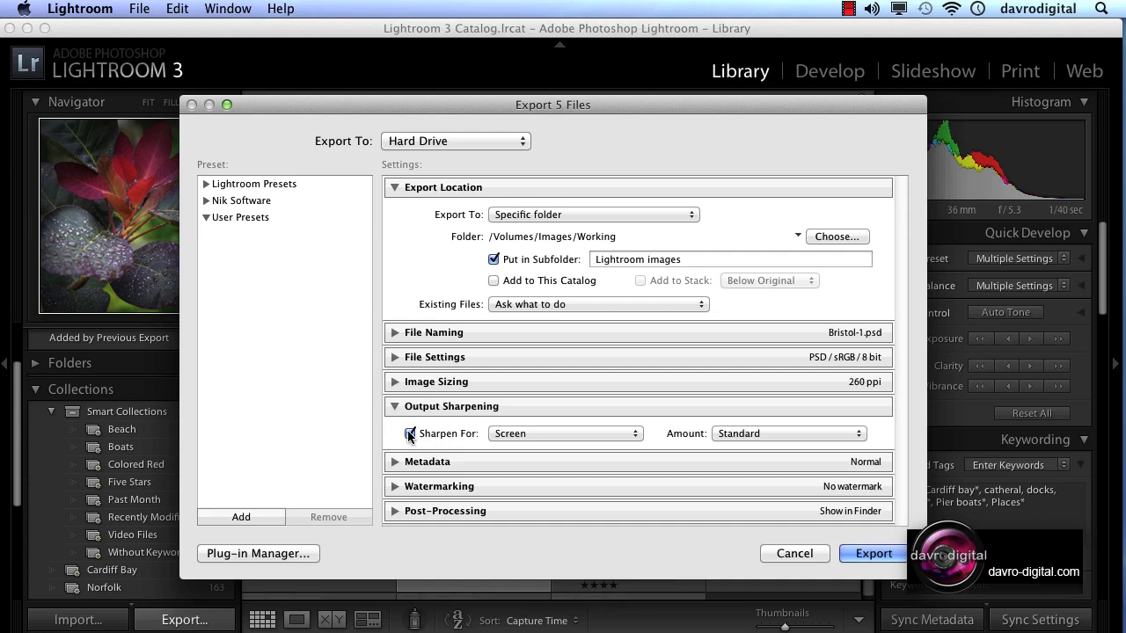
{"action": "left_click", "coordinate": [410, 434]}
{"action": "left_click", "coordinate": [410, 433]}
{"action": "left_click", "coordinate": [561, 433]}
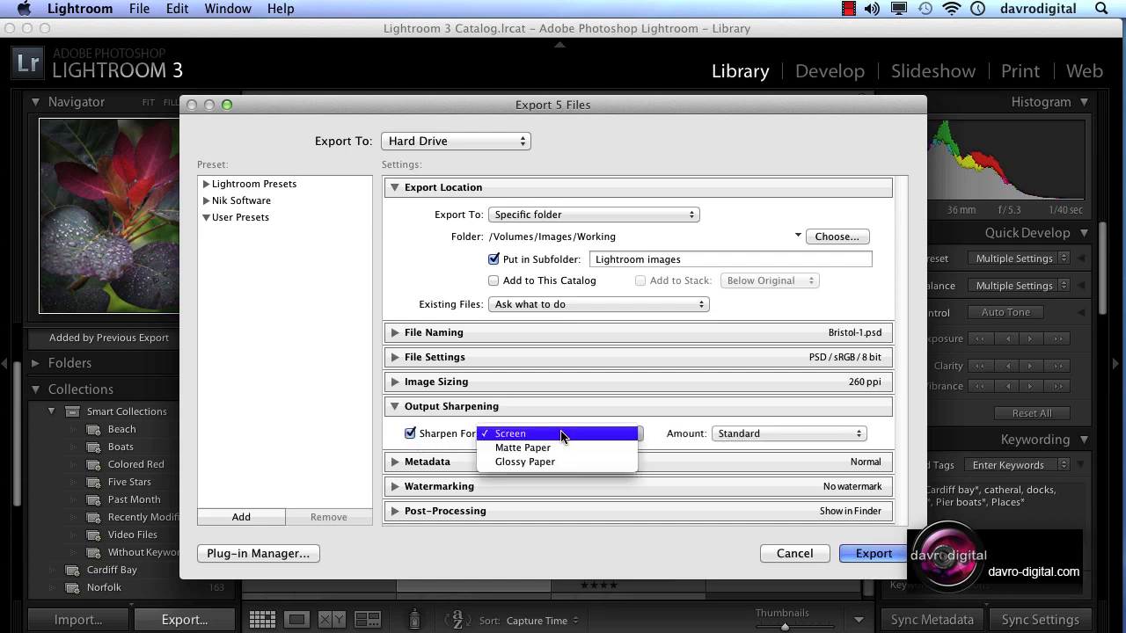
{"action": "left_click", "coordinate": [618, 433]}
Step: Try the High sharpening amount, and turn off output sharpening
{"action": "left_click", "coordinate": [796, 433]}
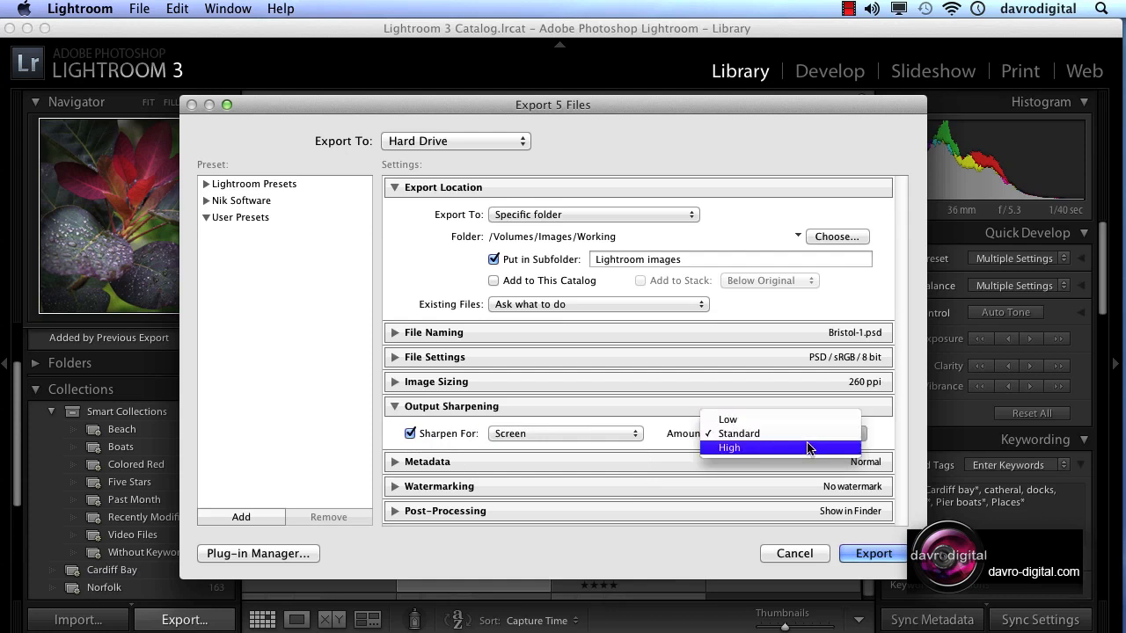
{"action": "left_click", "coordinate": [807, 448]}
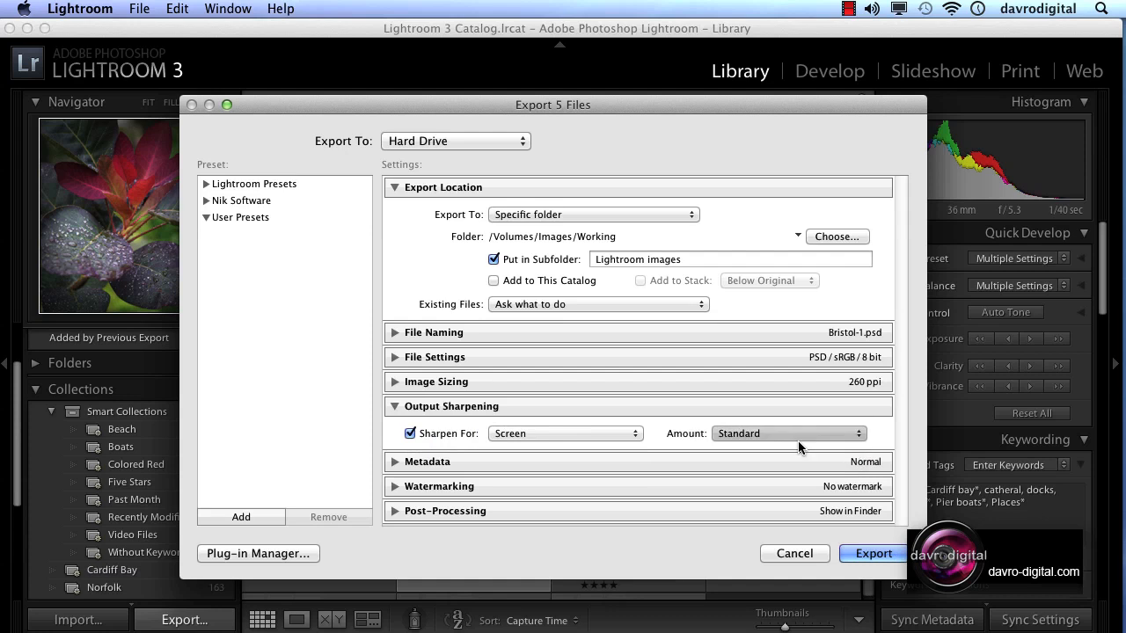
{"action": "left_click", "coordinate": [409, 434]}
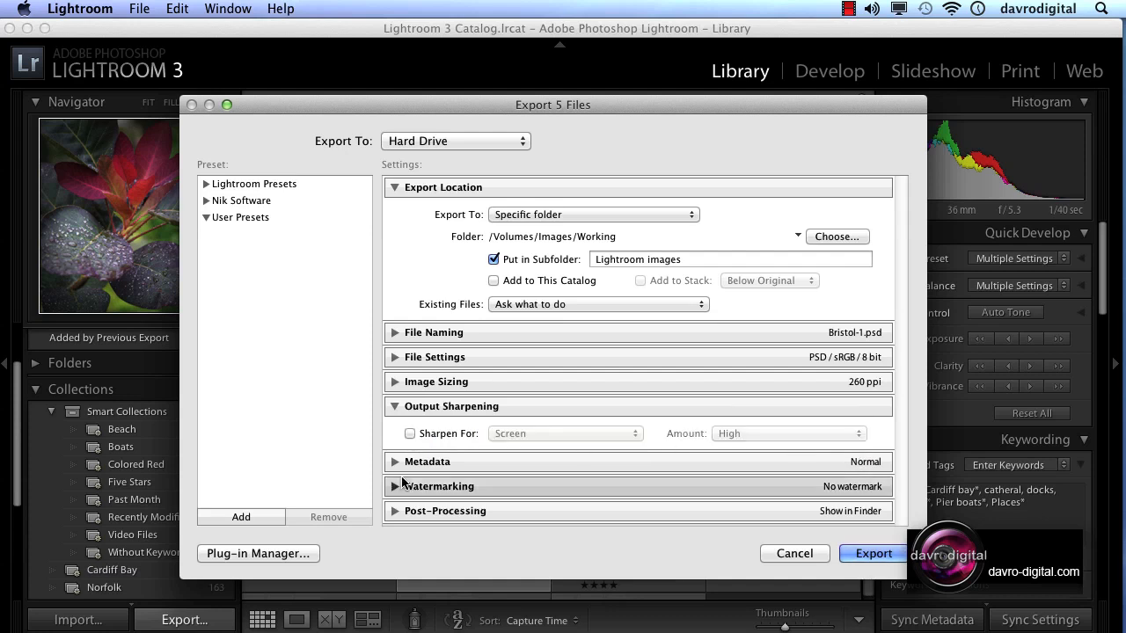
{"action": "left_click", "coordinate": [393, 407]}
Step: Try minimizing the embedded metadata of the exported files, and turn that option off
{"action": "left_click", "coordinate": [395, 432]}
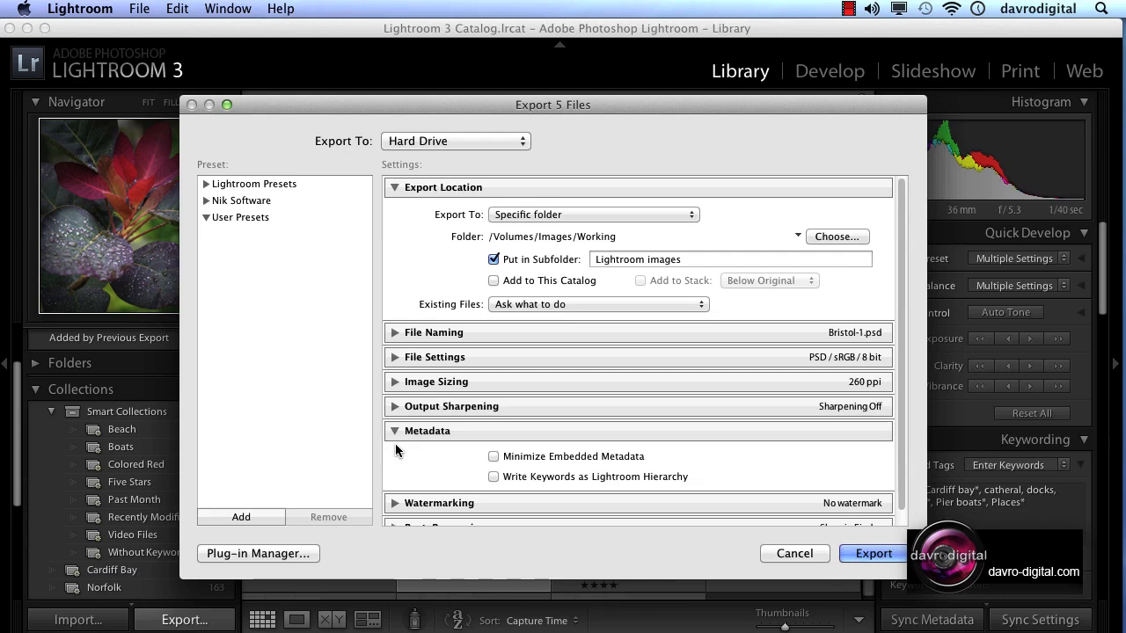
{"action": "left_click", "coordinate": [498, 456]}
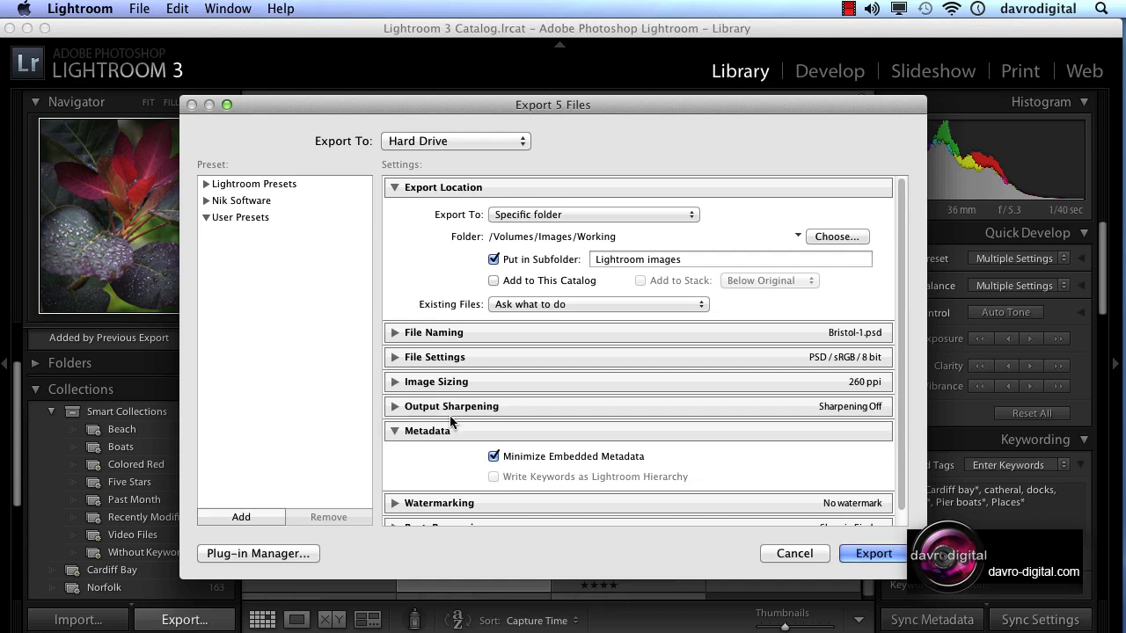
{"action": "left_click", "coordinate": [493, 456]}
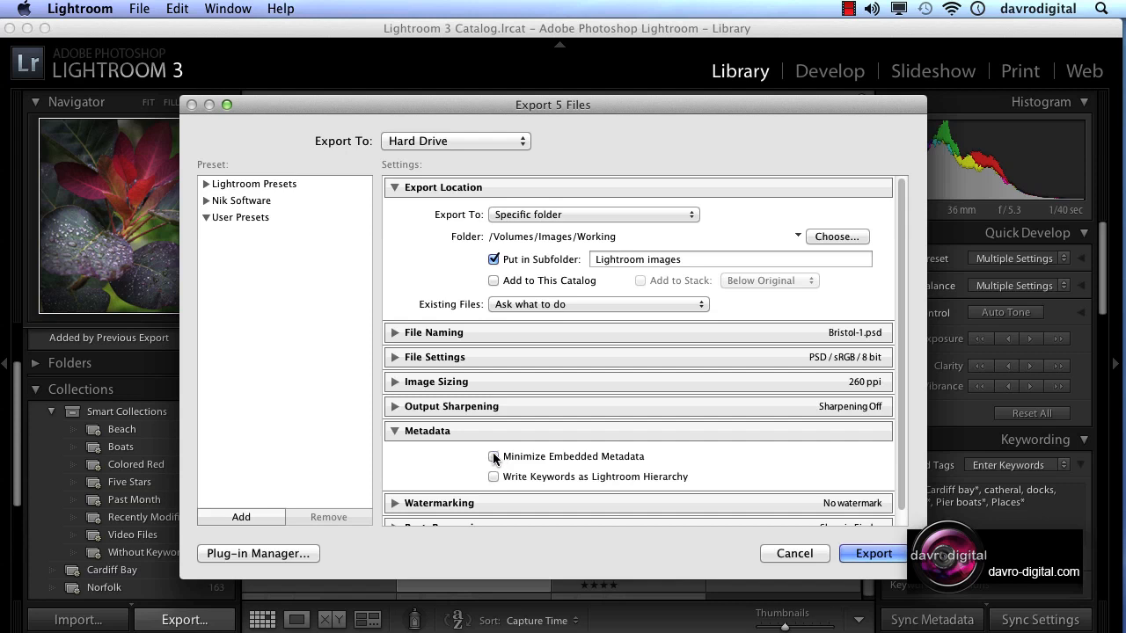
{"action": "left_click", "coordinate": [395, 432]}
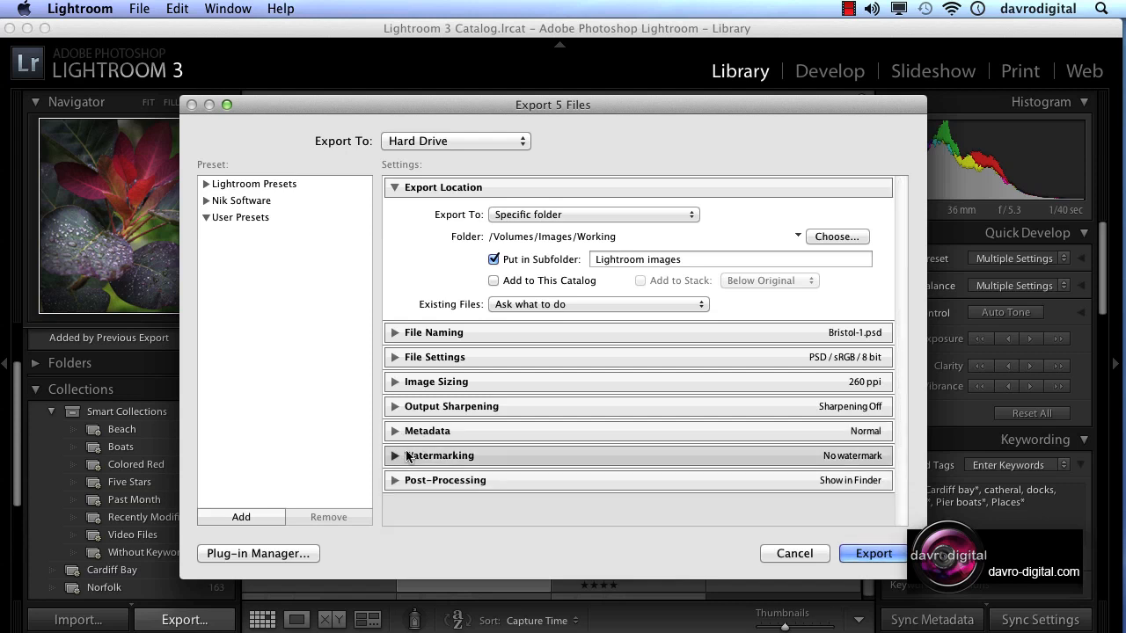
Step: Try adding the Simple Copyright Watermark to the exported files, and turn watermarking off
{"action": "left_click", "coordinate": [395, 455]}
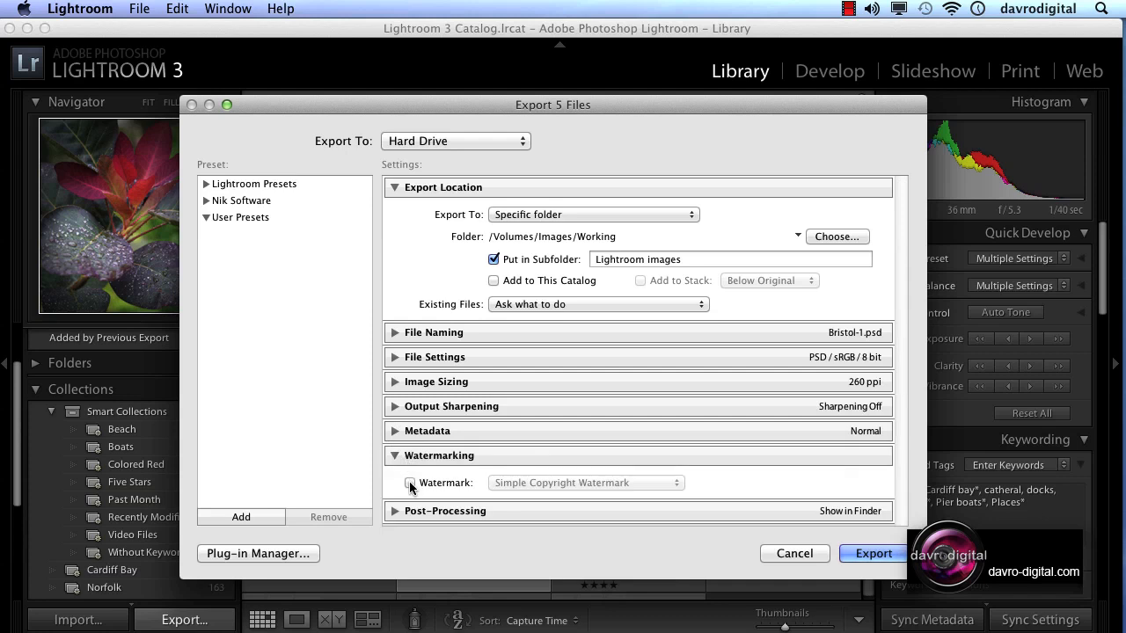
{"action": "left_click", "coordinate": [409, 483]}
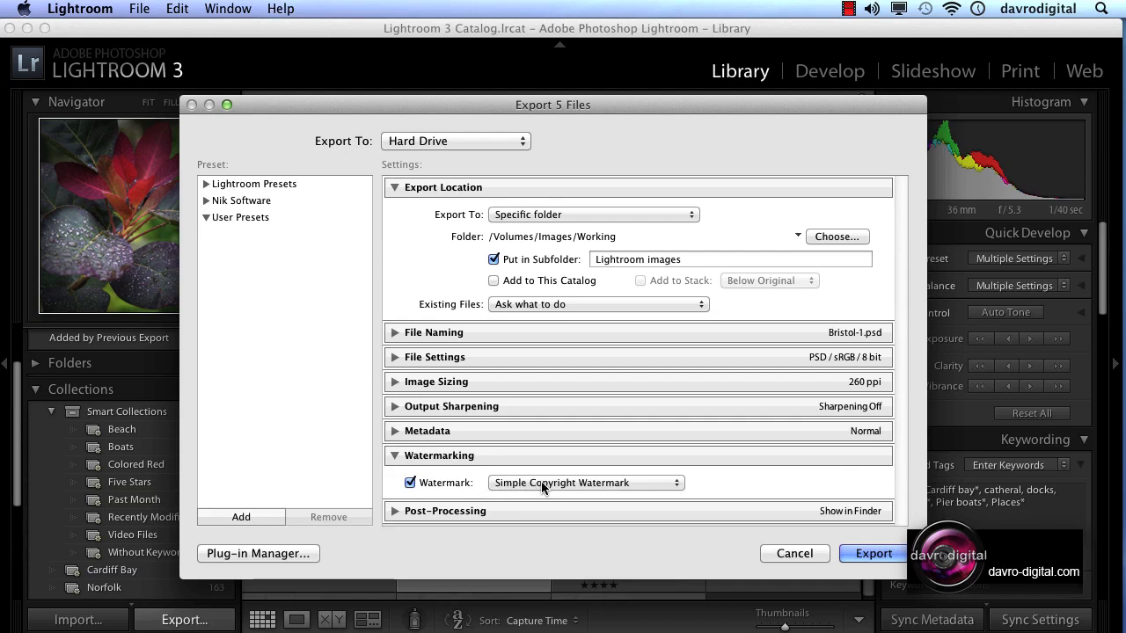
{"action": "left_click", "coordinate": [563, 482]}
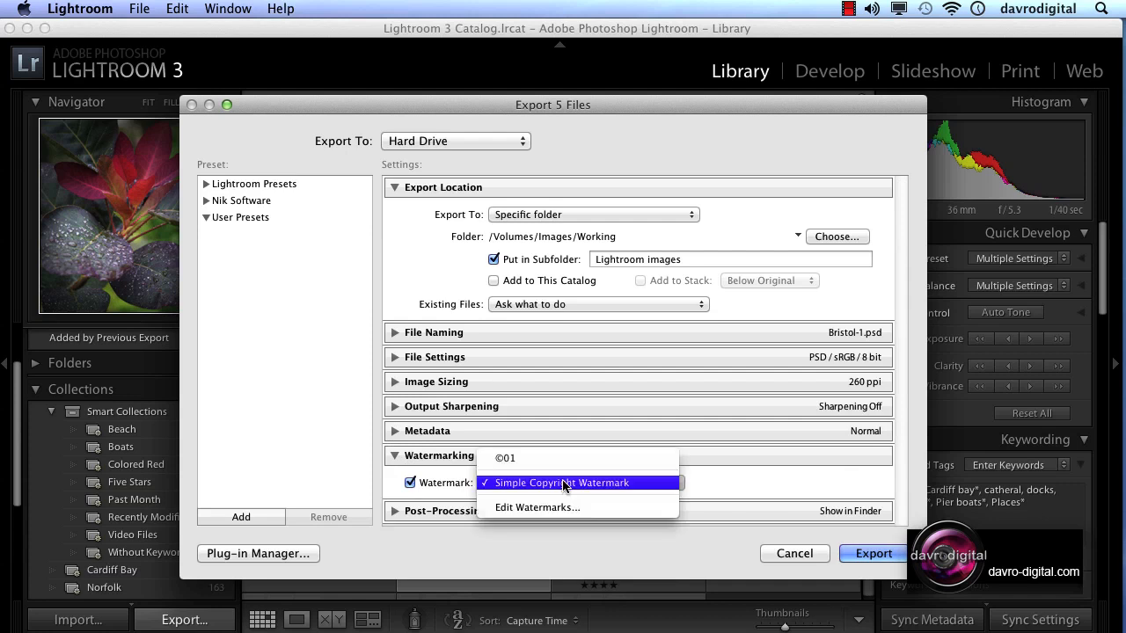
{"action": "left_click", "coordinate": [563, 483]}
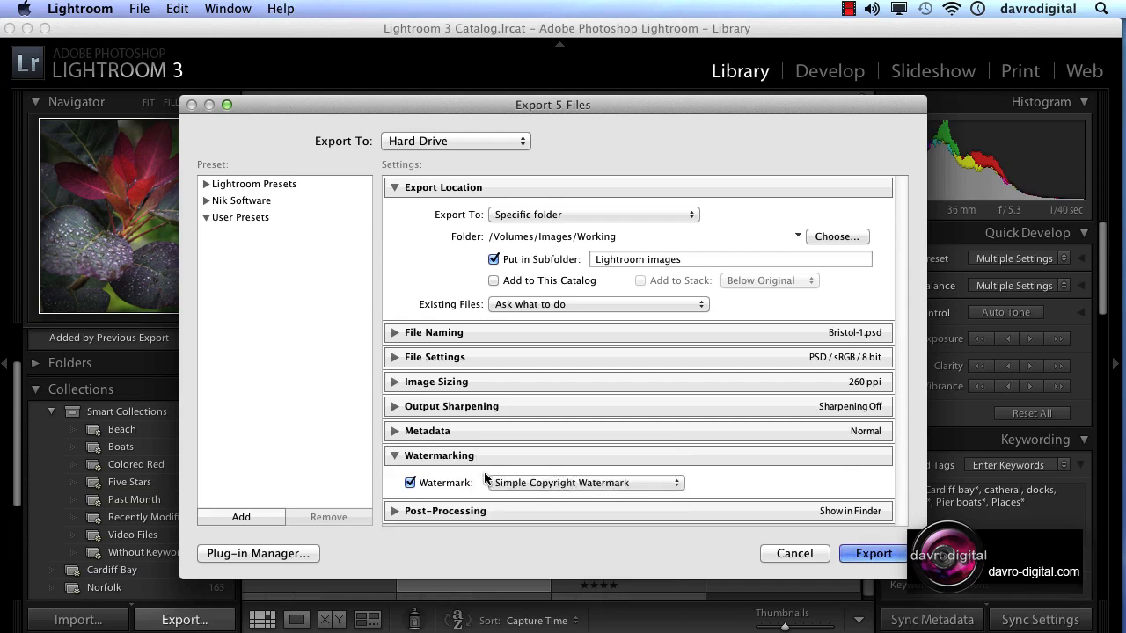
{"action": "left_click", "coordinate": [412, 484]}
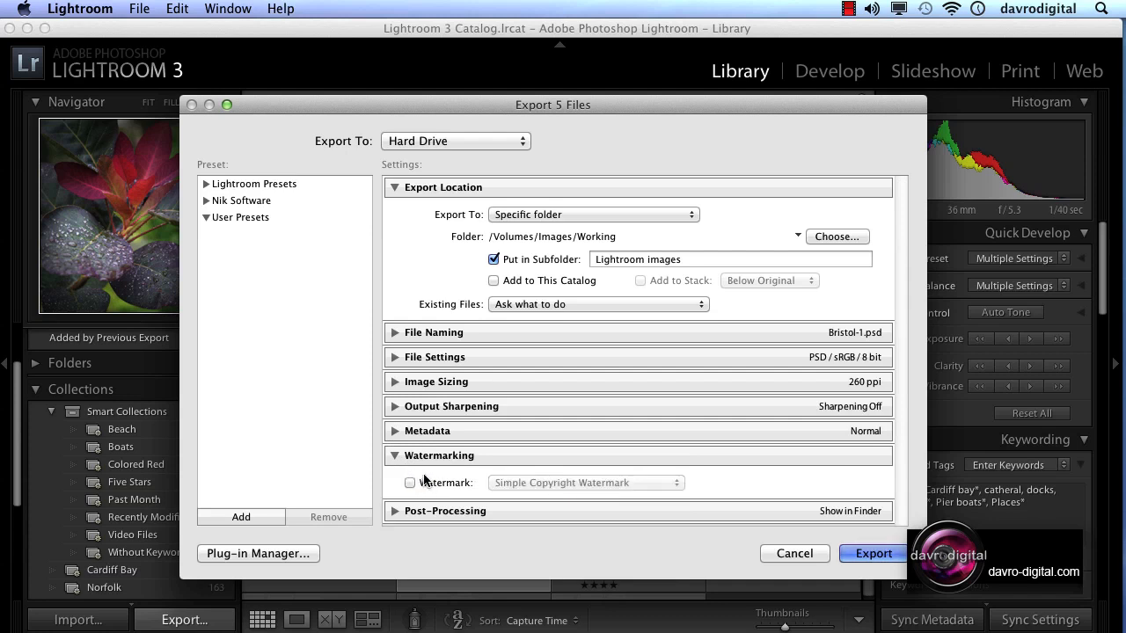
{"action": "left_click", "coordinate": [395, 458]}
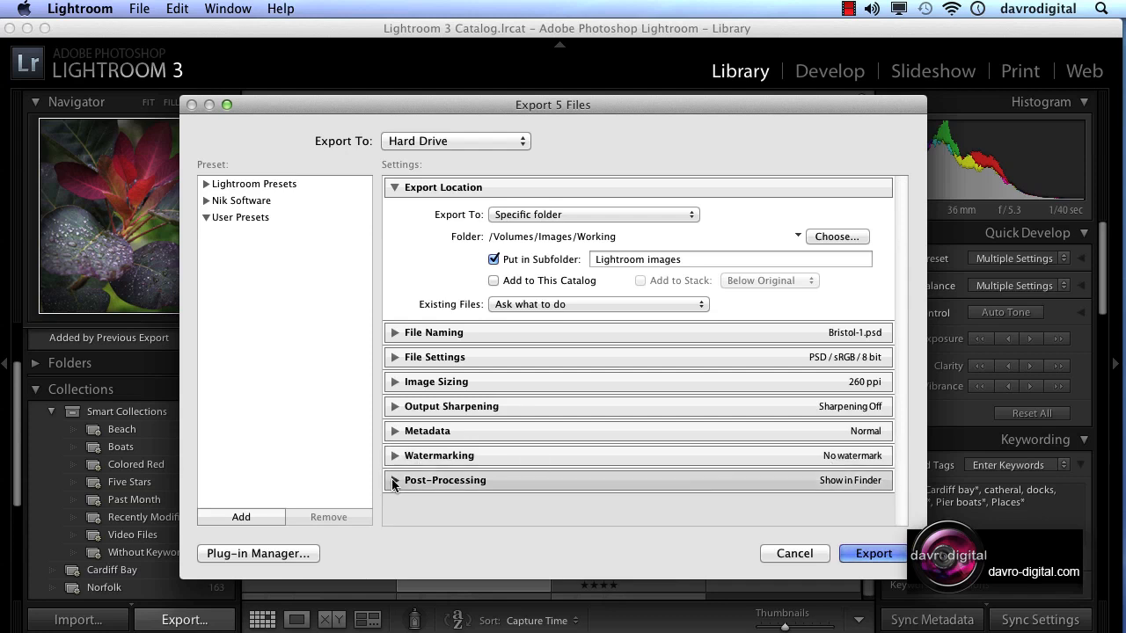
Step: Set the post-processing action after export to Show in Finder
{"action": "left_click", "coordinate": [394, 481]}
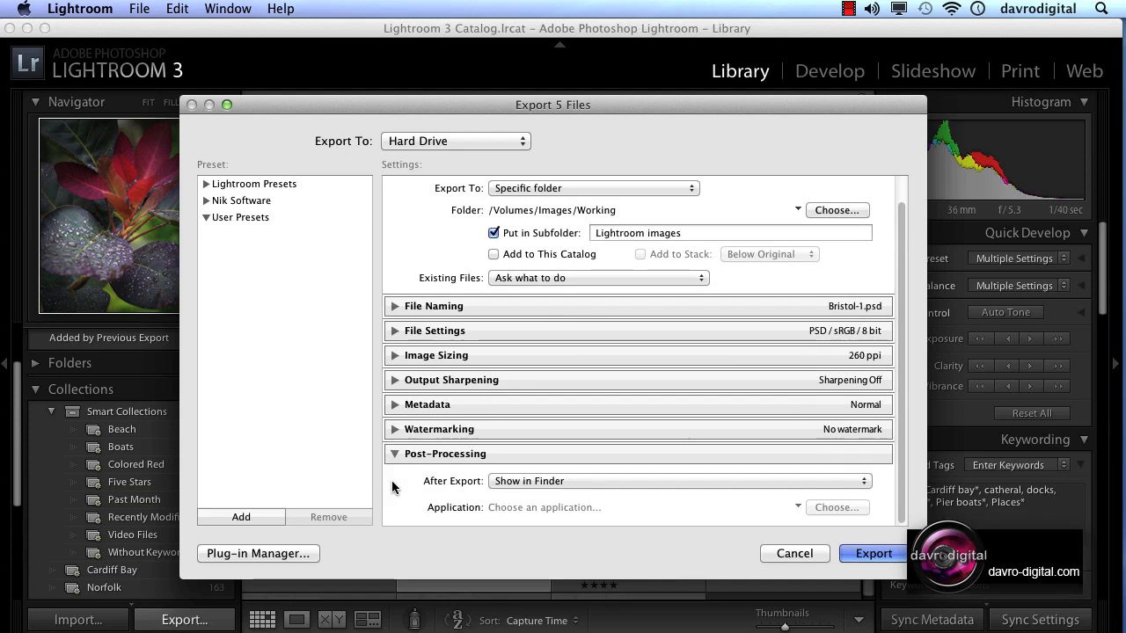
{"action": "left_click", "coordinate": [622, 480]}
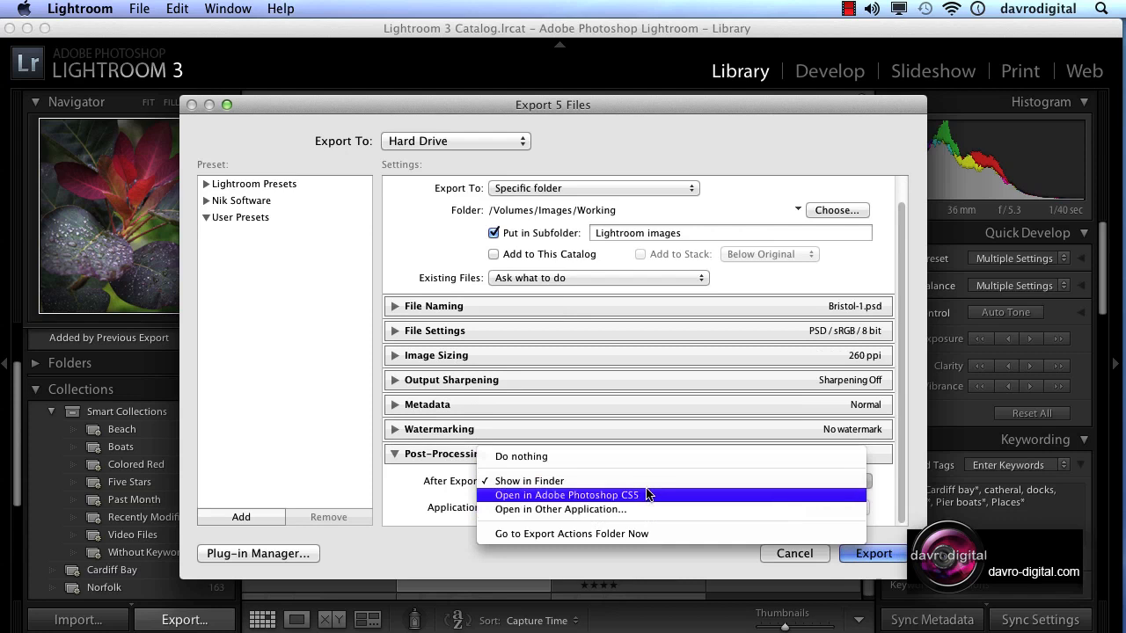
{"action": "left_click", "coordinate": [641, 484]}
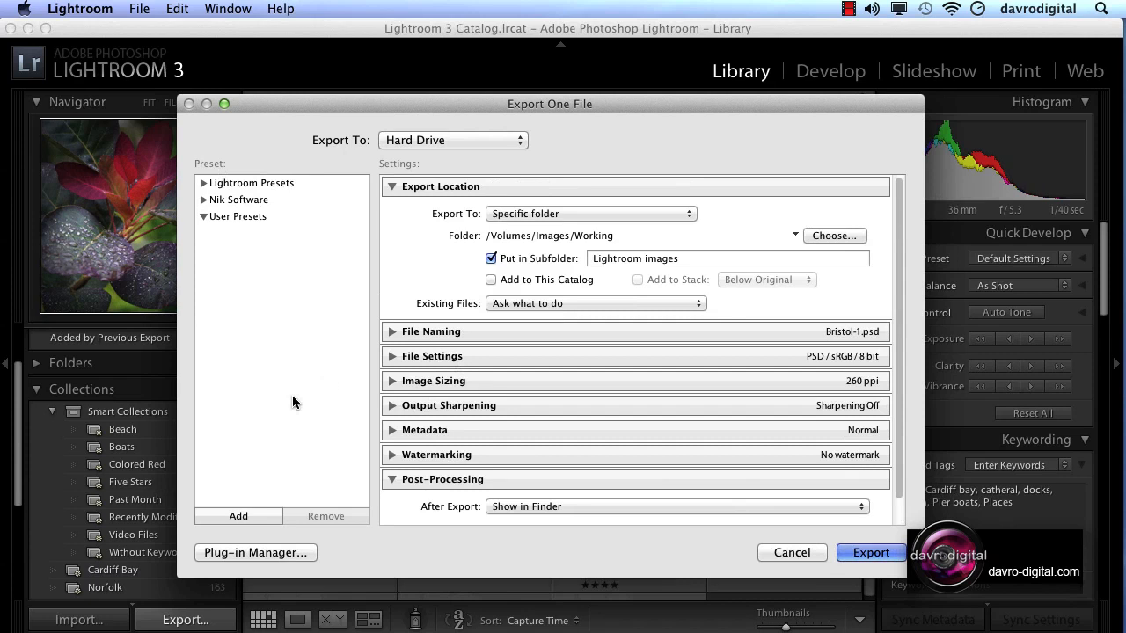
Step: Save the current export settings as a preset named Photoshop in User Presets, and close the export settings without exporting
{"action": "left_click", "coordinate": [229, 514]}
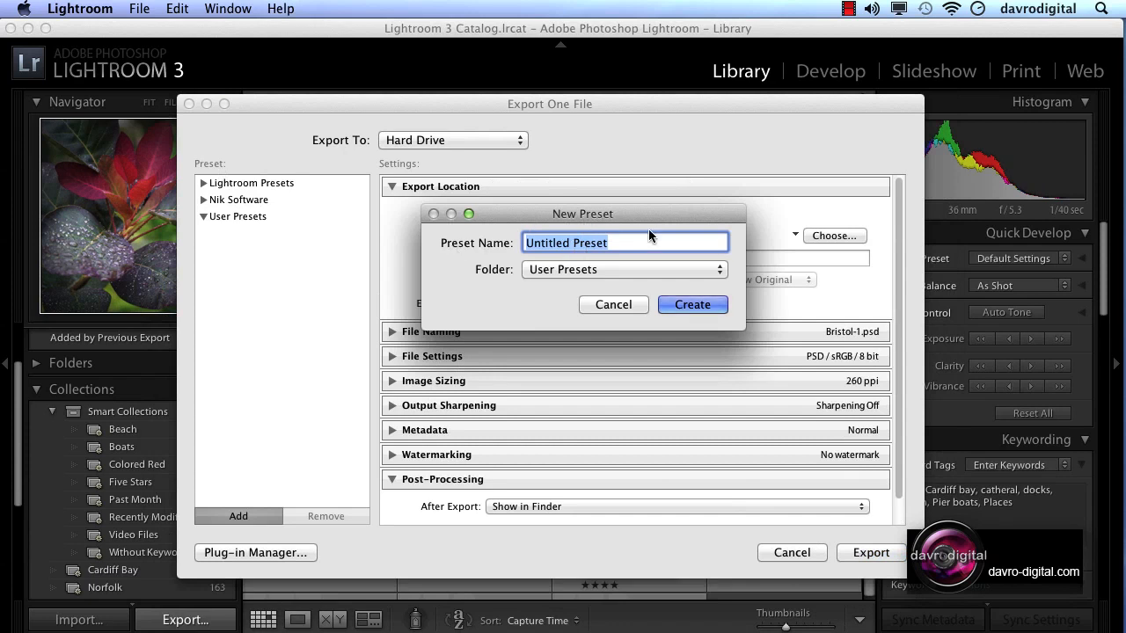
{"action": "type", "text": "Phot"}
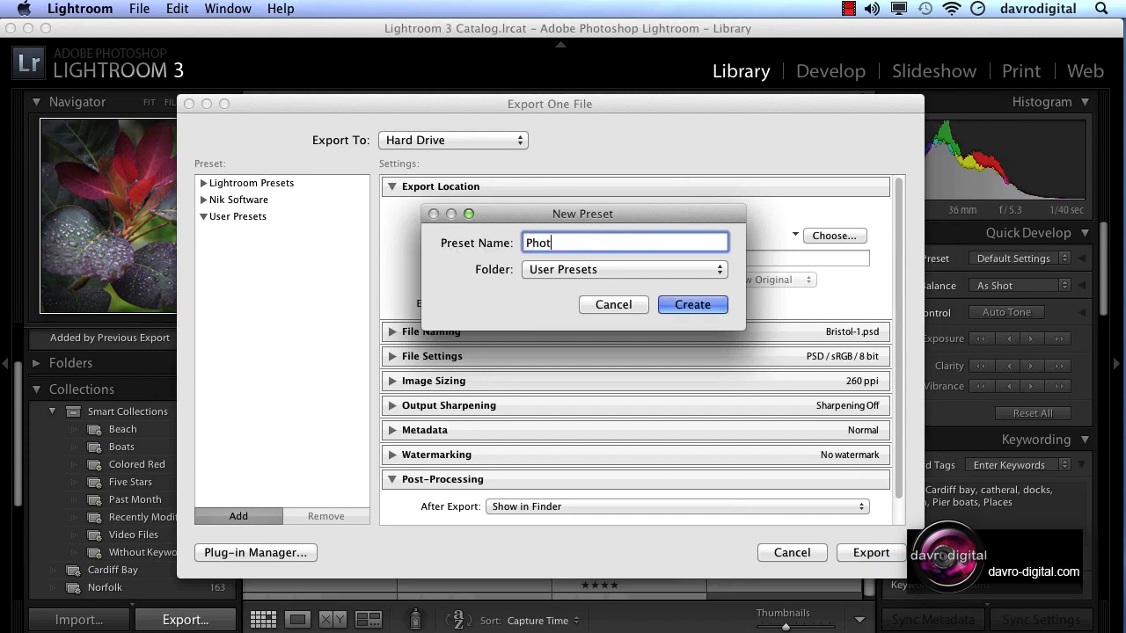
{"action": "type", "text": "oshop"}
{"action": "left_click", "coordinate": [627, 270]}
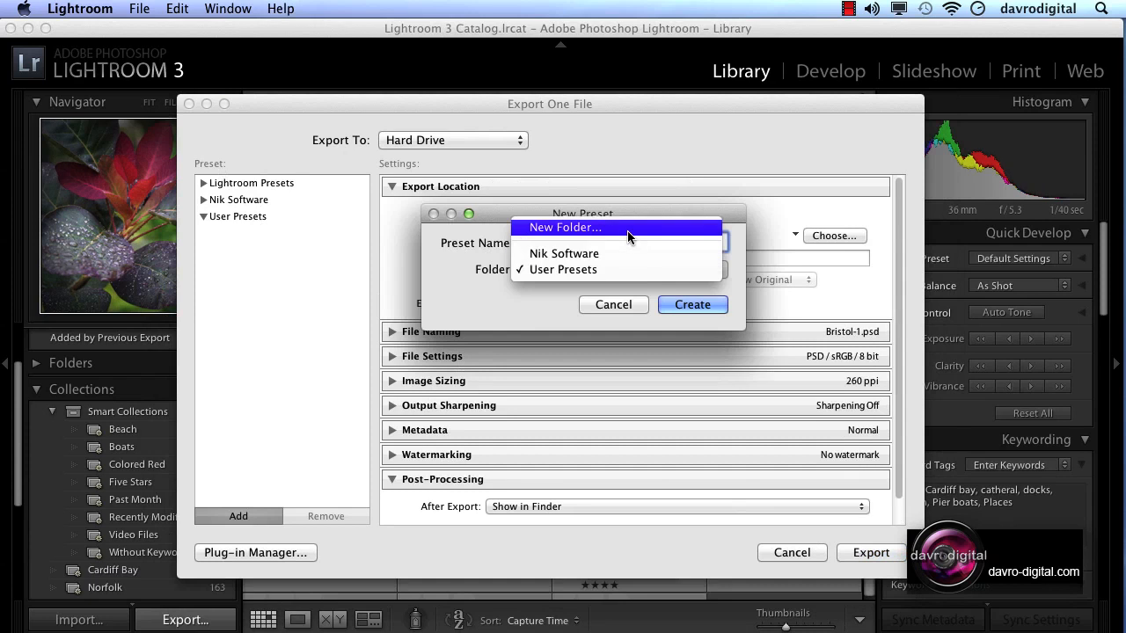
{"action": "left_click", "coordinate": [618, 285]}
{"action": "left_click", "coordinate": [680, 302]}
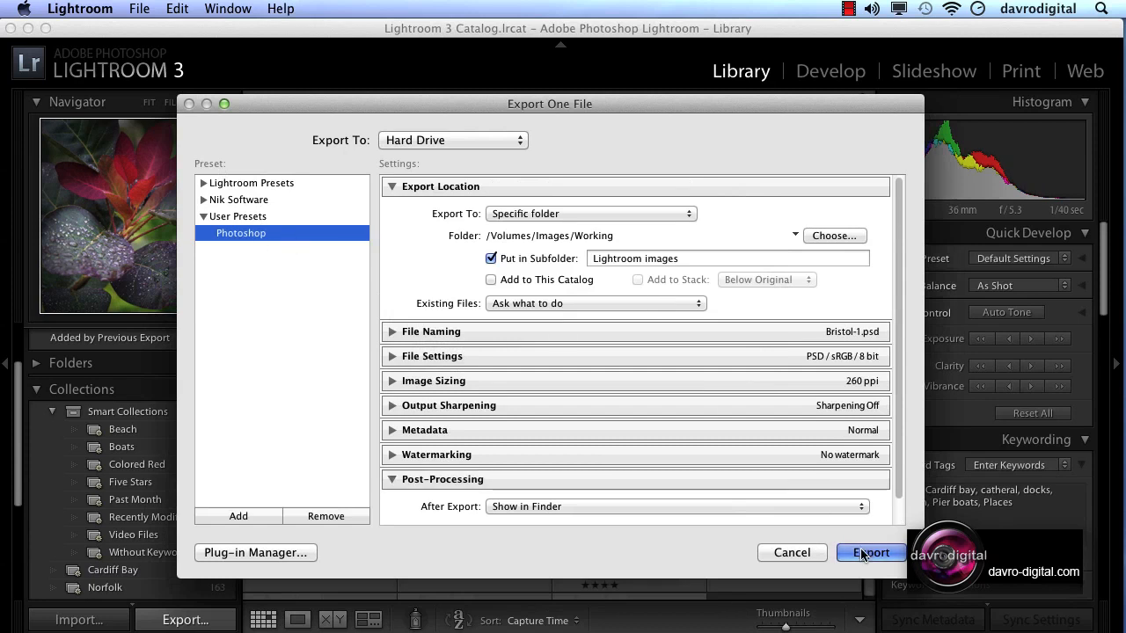
{"action": "left_click", "coordinate": [791, 552]}
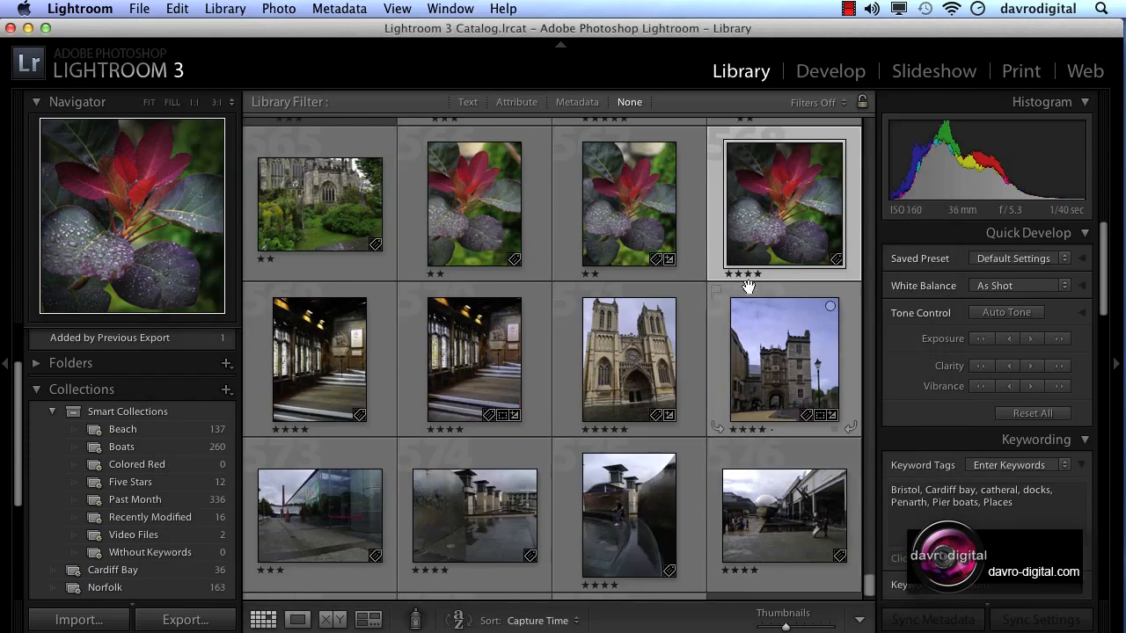
Step: Add the tower, cathedral, second staircase and wet waterfront photos to the selected red-leaf photo, and export all five with the Photoshop preset
{"action": "left_click", "coordinate": [762, 352], "text": "super"}
{"action": "left_click", "coordinate": [619, 361], "text": "super"}
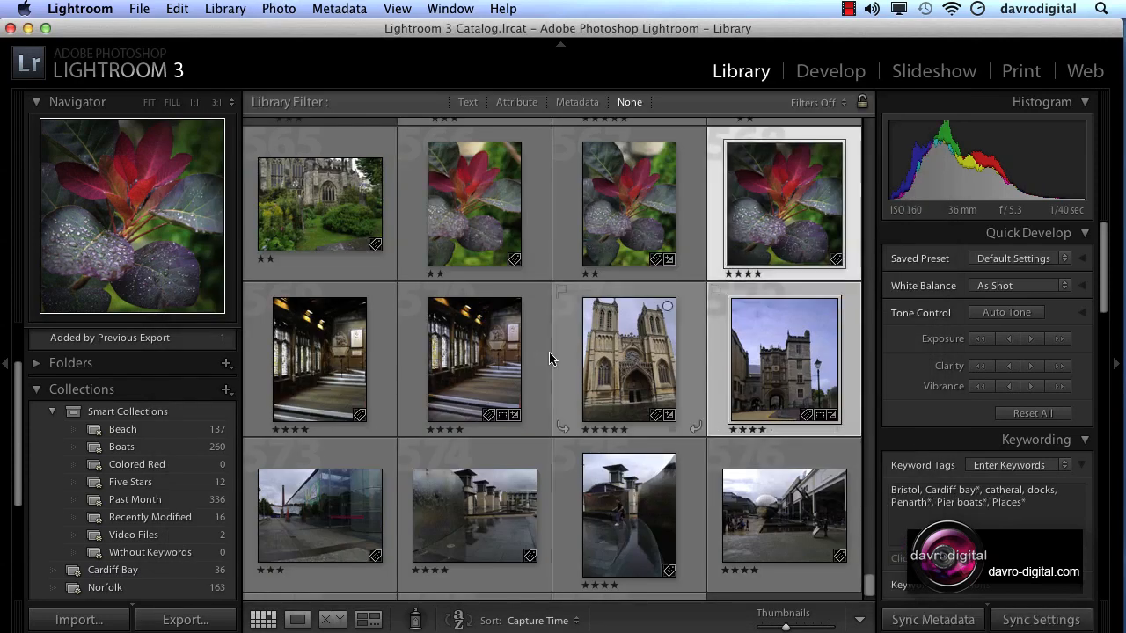
{"action": "left_click", "coordinate": [486, 361], "text": "super"}
{"action": "left_click", "coordinate": [466, 514], "text": "super"}
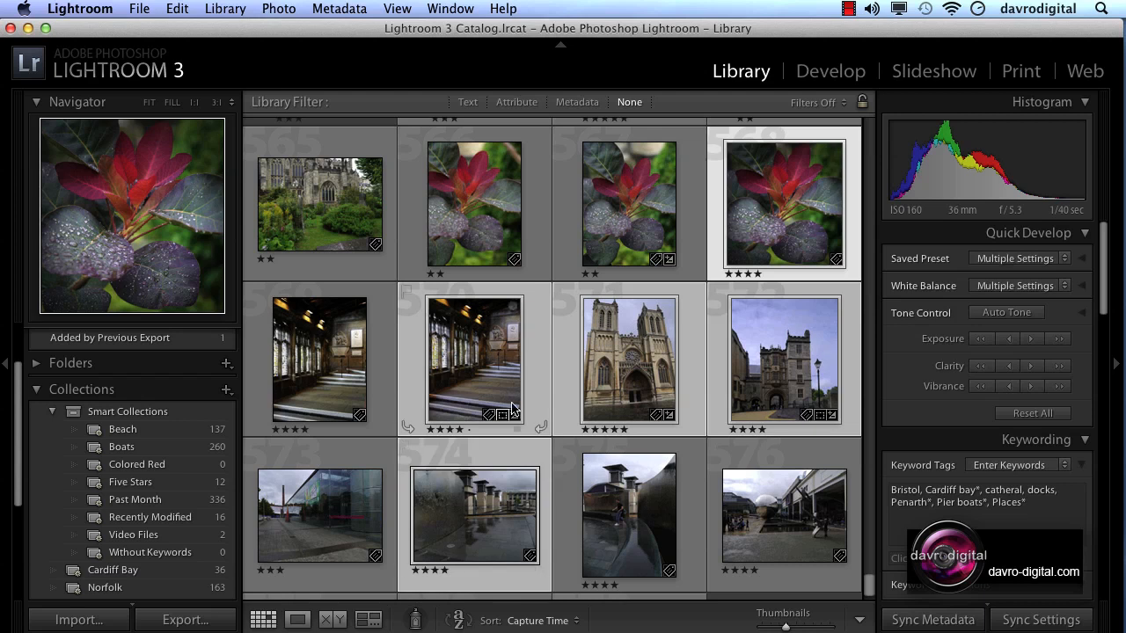
{"action": "left_click", "coordinate": [138, 9]}
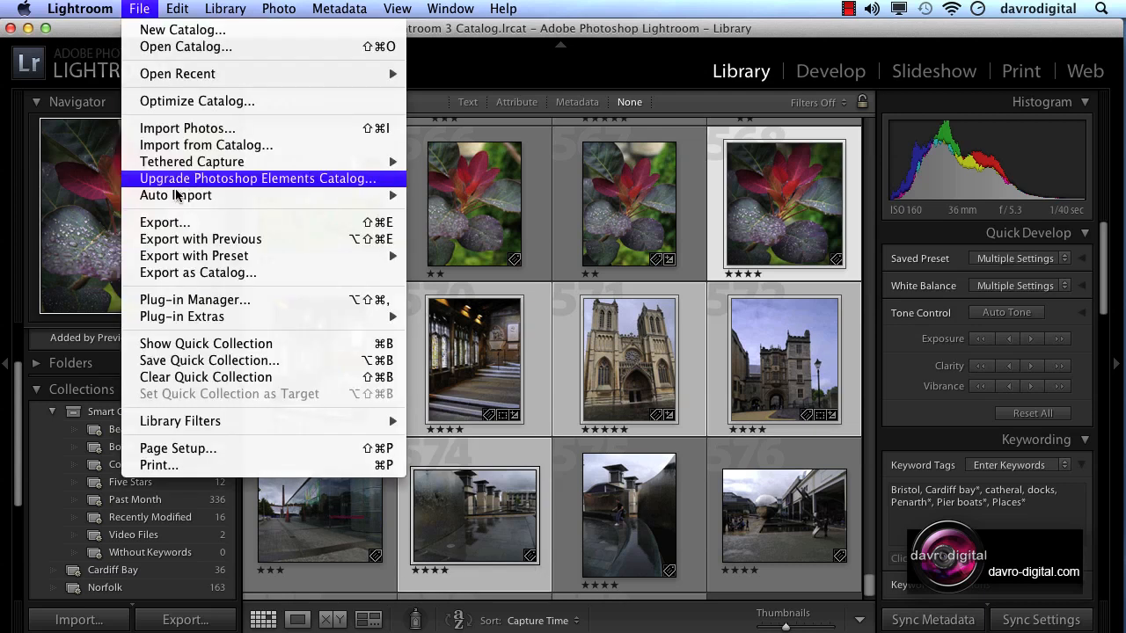
{"action": "mouse_move", "coordinate": [194, 258]}
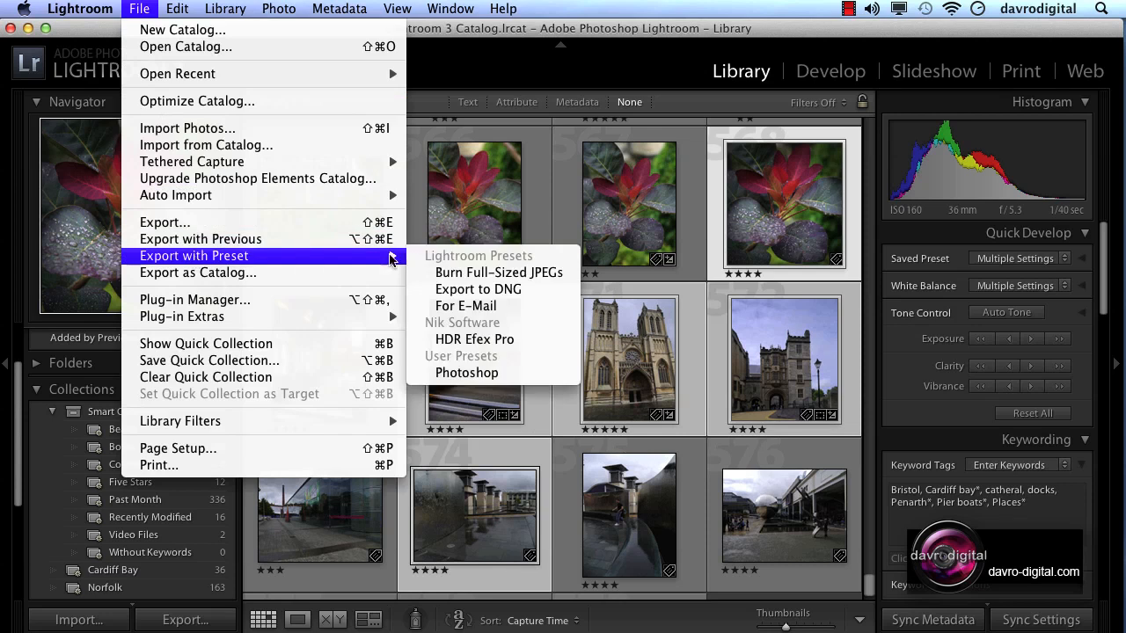
{"action": "left_click", "coordinate": [467, 372]}
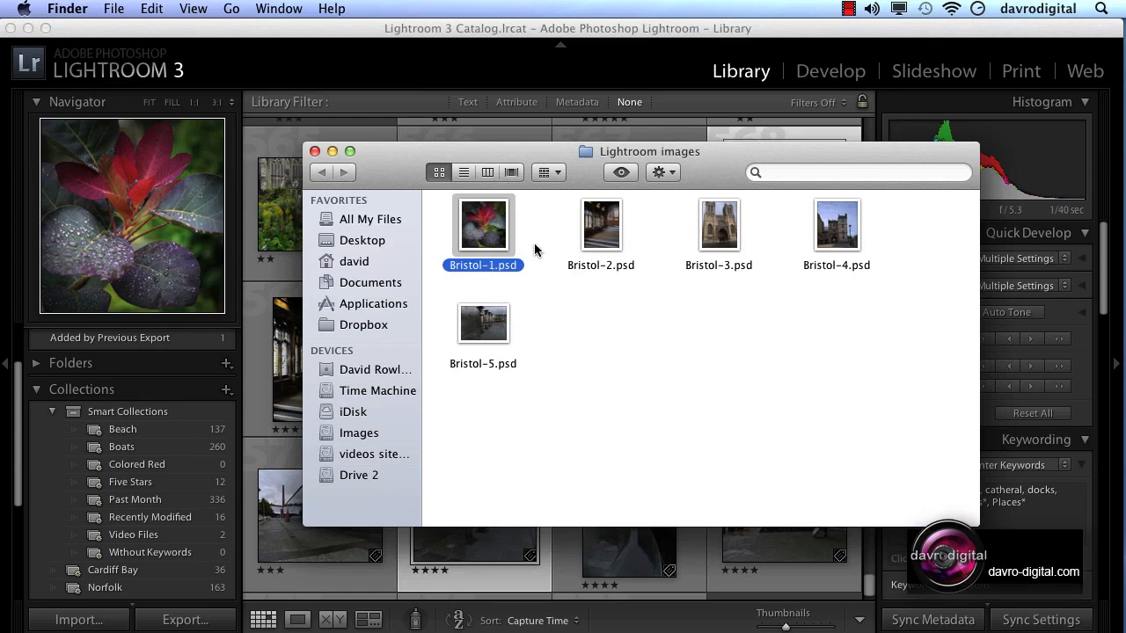
Step: Return to Lightroom, select photo 573 of the glass building and photo 565 of the church garden, and open their export settings
{"action": "left_click", "coordinate": [291, 540]}
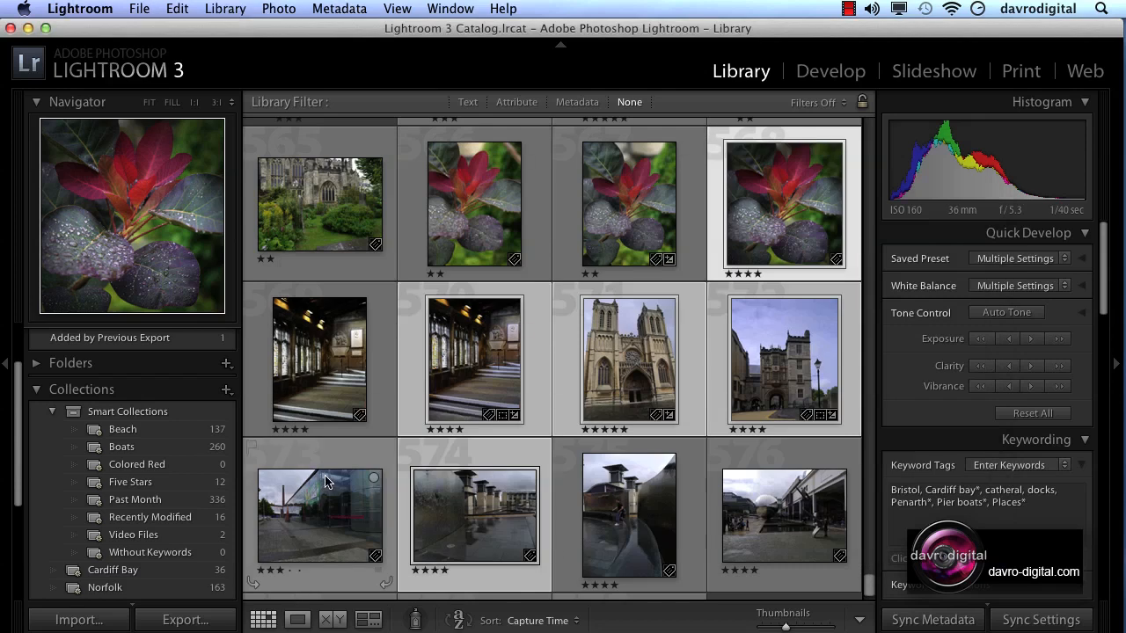
{"action": "left_click", "coordinate": [308, 510]}
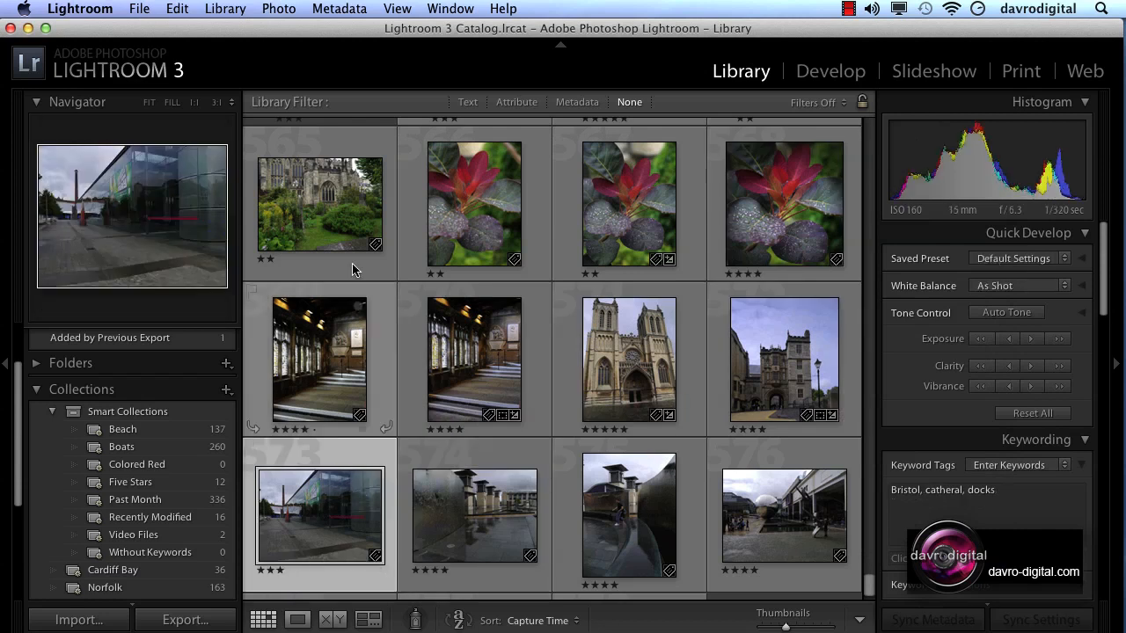
{"action": "left_click", "coordinate": [315, 210], "text": "super"}
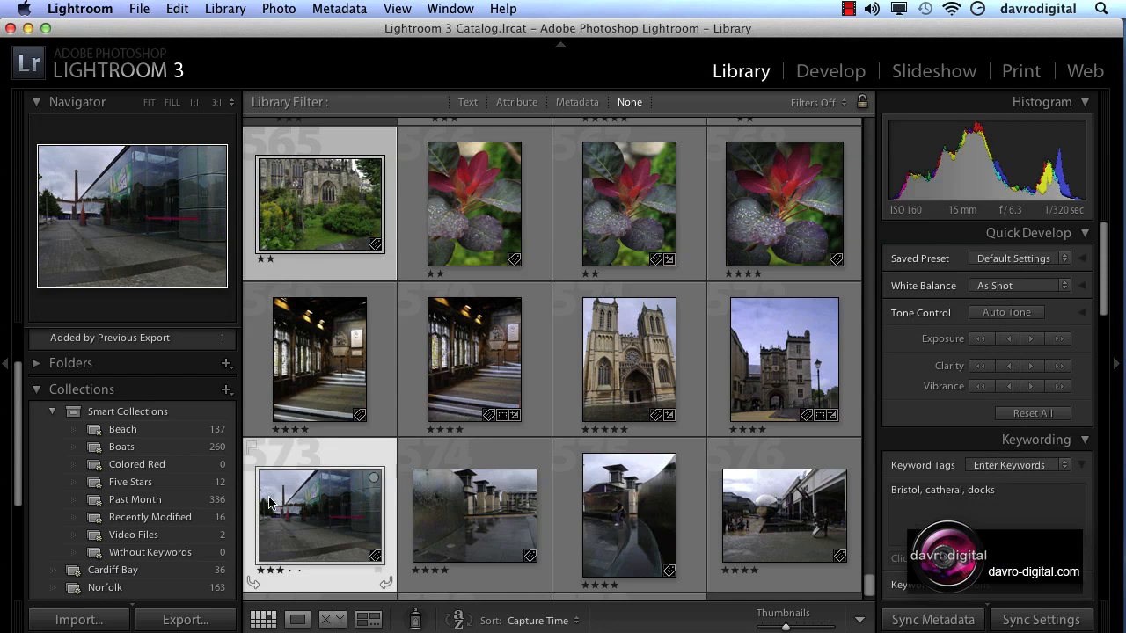
{"action": "left_click", "coordinate": [185, 620]}
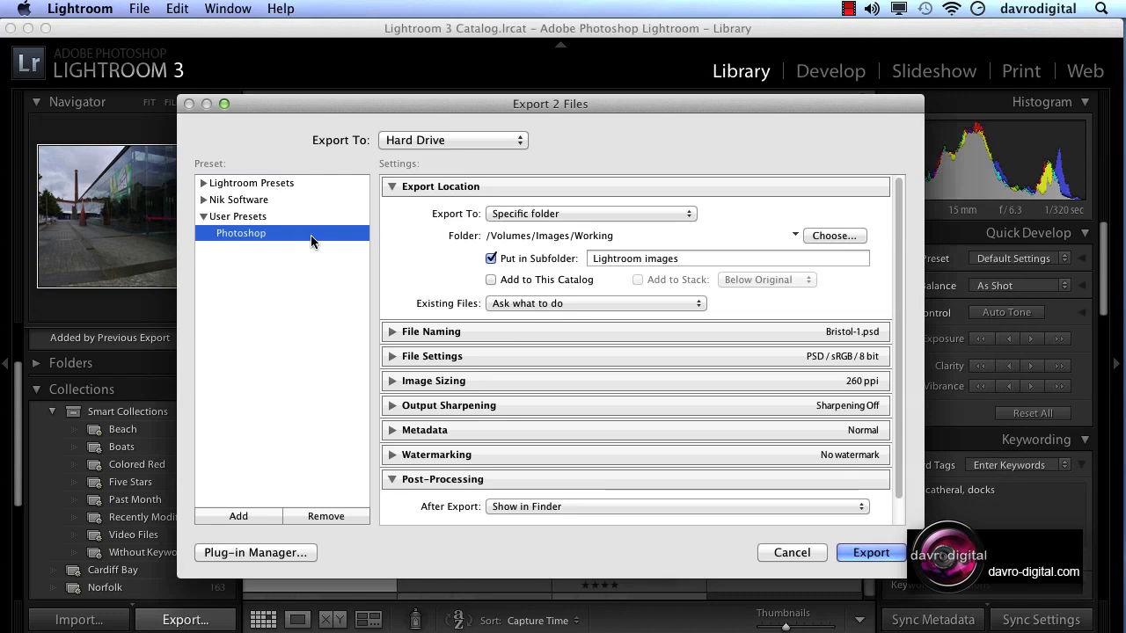
Step: Set the export file naming to Custom Name - Original File Number, keeping Bristol as the custom text
{"action": "left_click", "coordinate": [391, 334]}
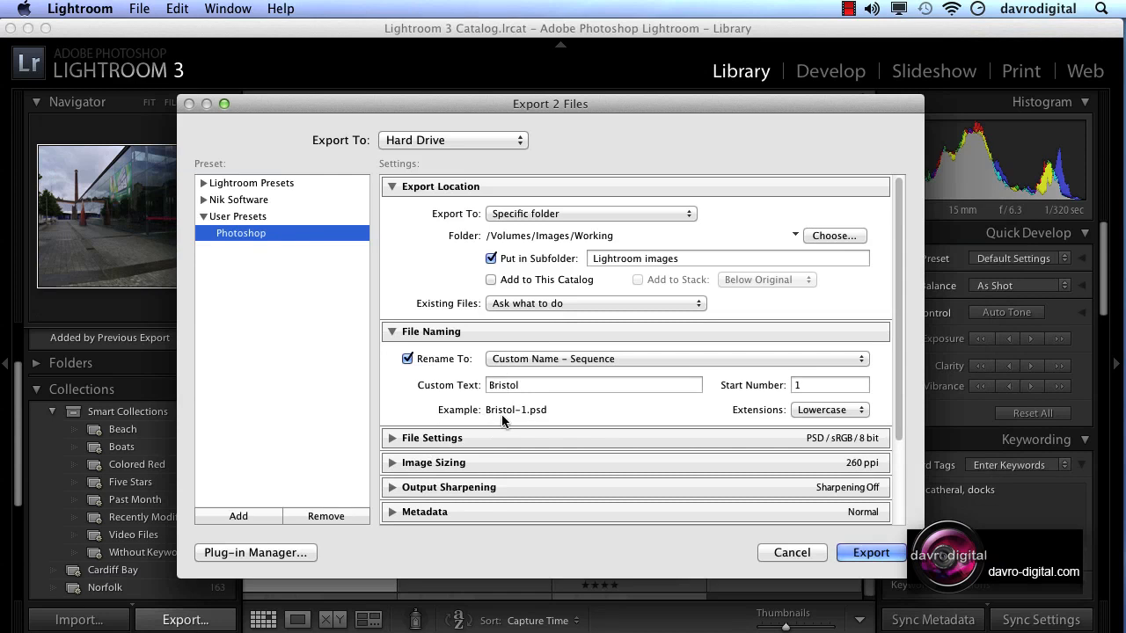
{"action": "left_click", "coordinate": [567, 360]}
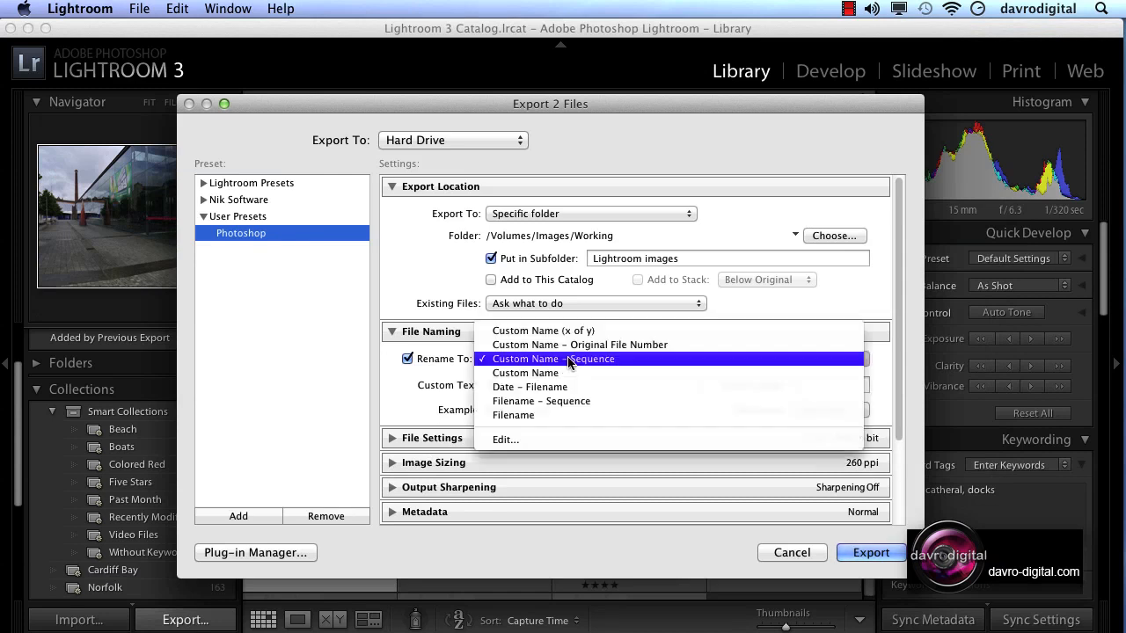
{"action": "left_click", "coordinate": [630, 347]}
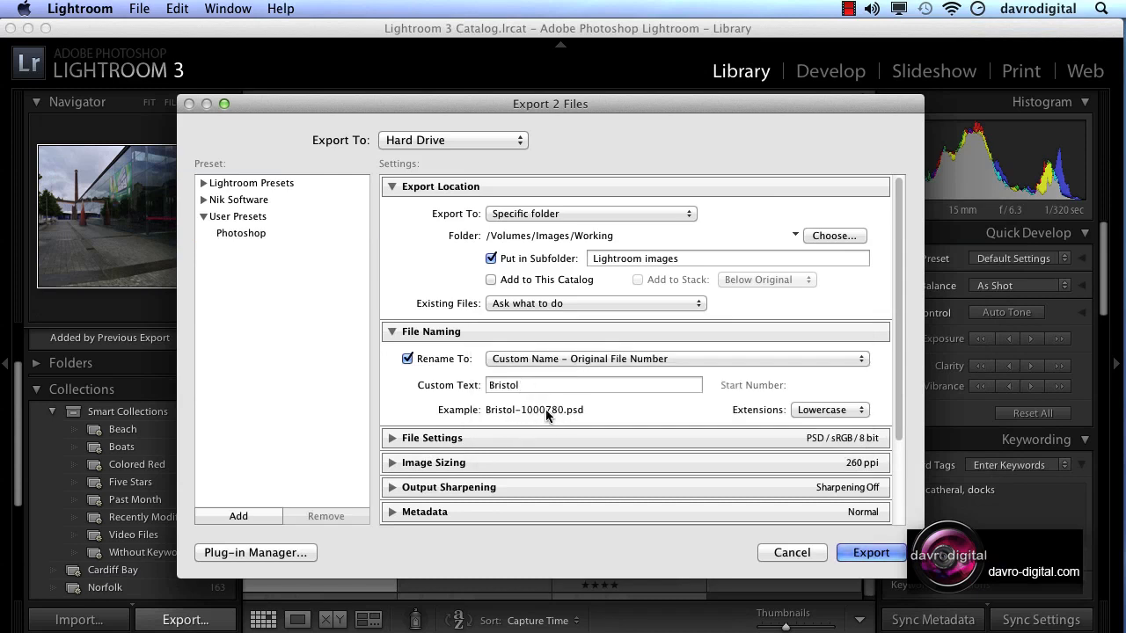
{"action": "left_click", "coordinate": [392, 334]}
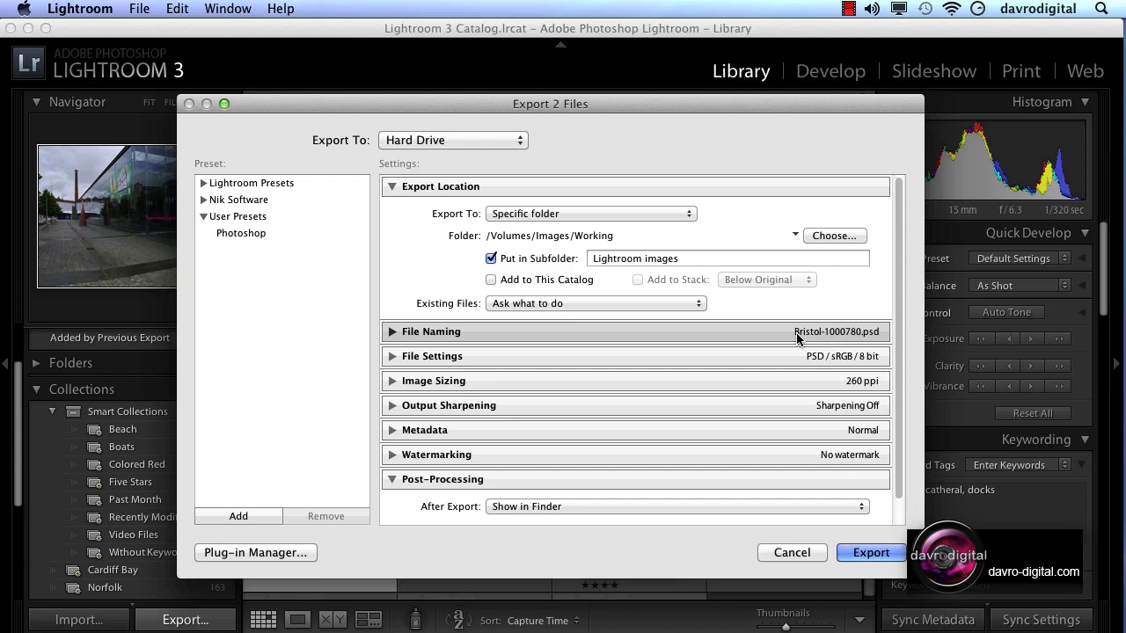
Step: Update the Photoshop user preset with the current settings, and close the export settings without exporting
{"action": "right_click", "coordinate": [278, 233]}
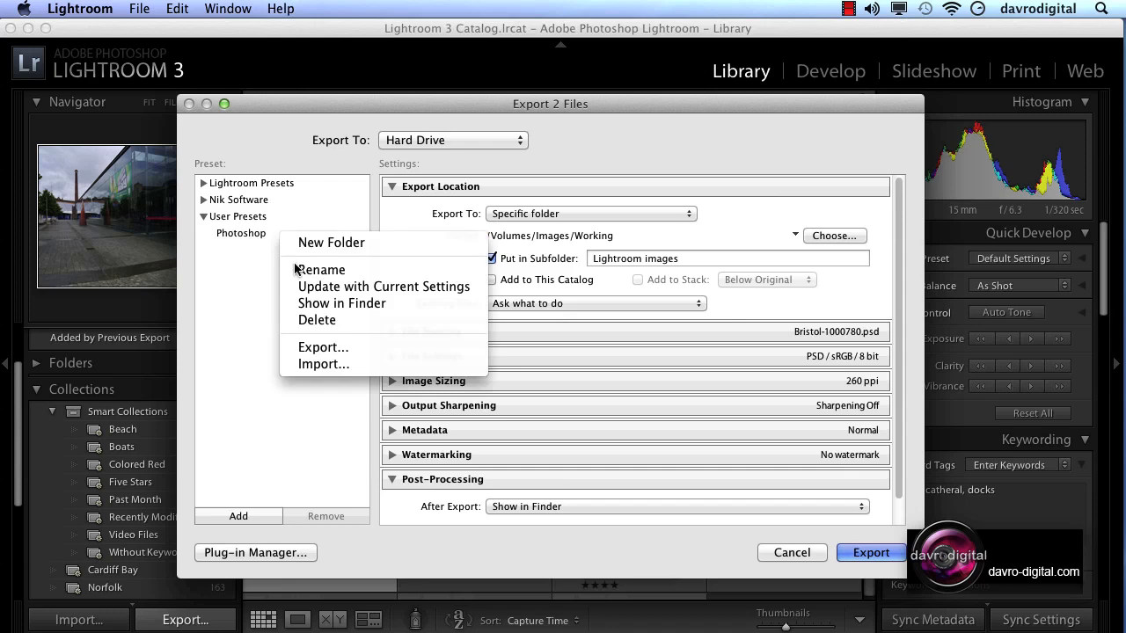
{"action": "left_click", "coordinate": [350, 287]}
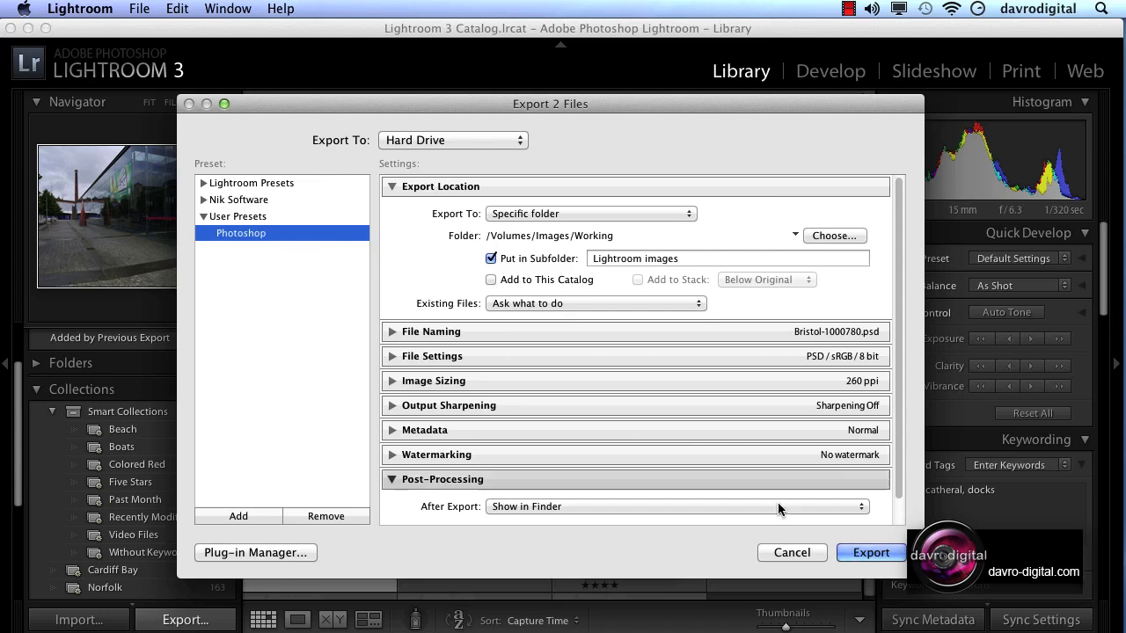
{"action": "left_click", "coordinate": [799, 556]}
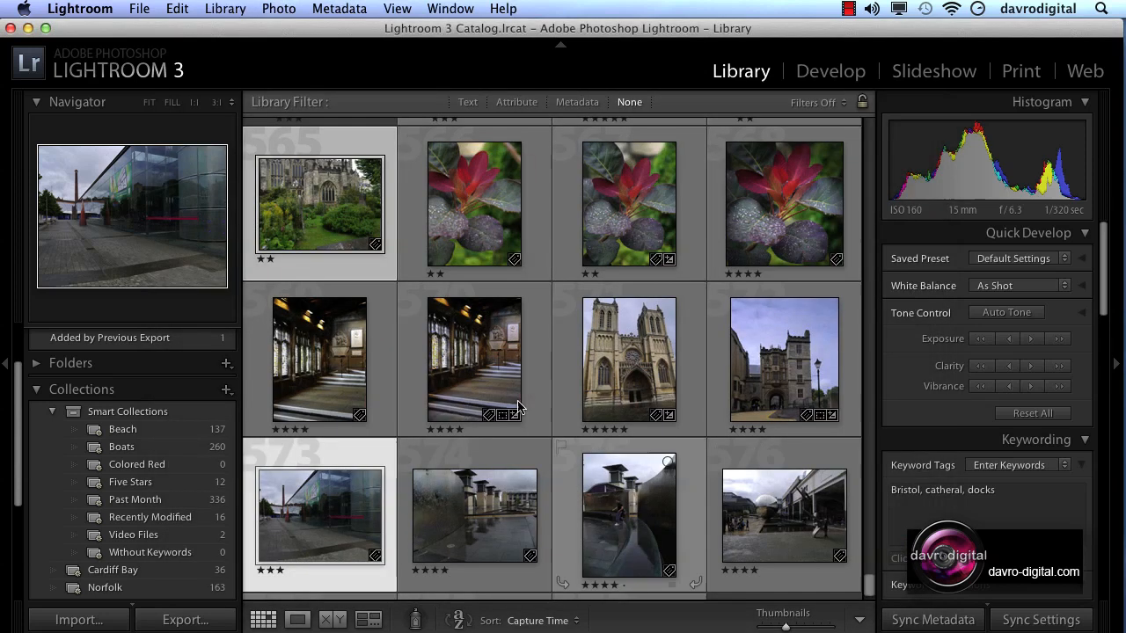
Step: Export the two selected photos with the updated Photoshop preset
{"action": "left_click", "coordinate": [139, 9]}
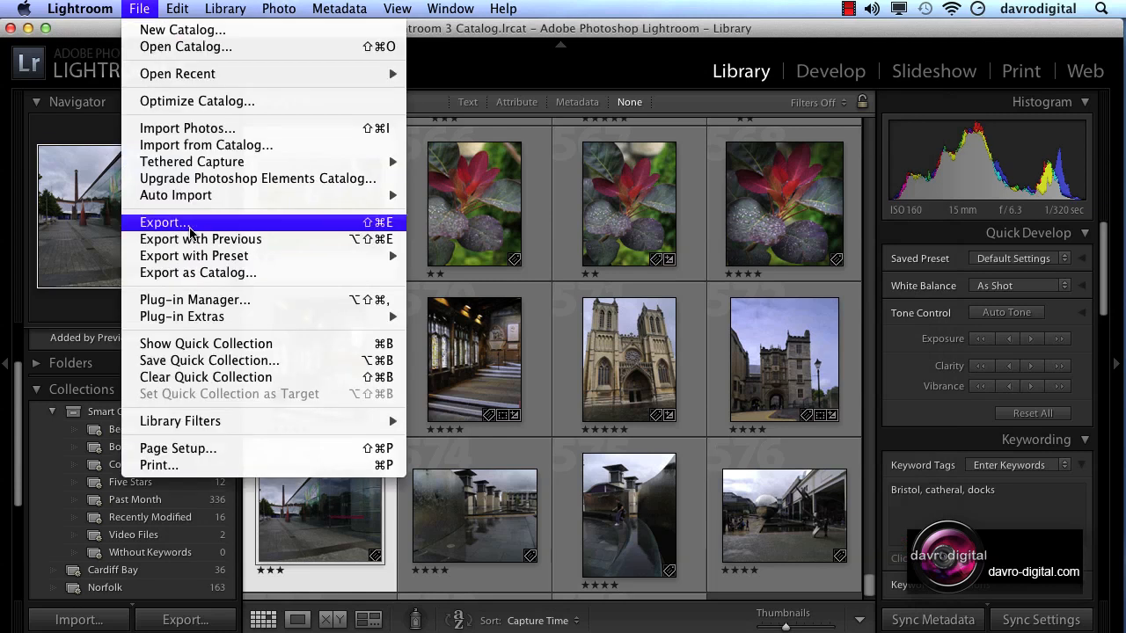
{"action": "mouse_move", "coordinate": [287, 255]}
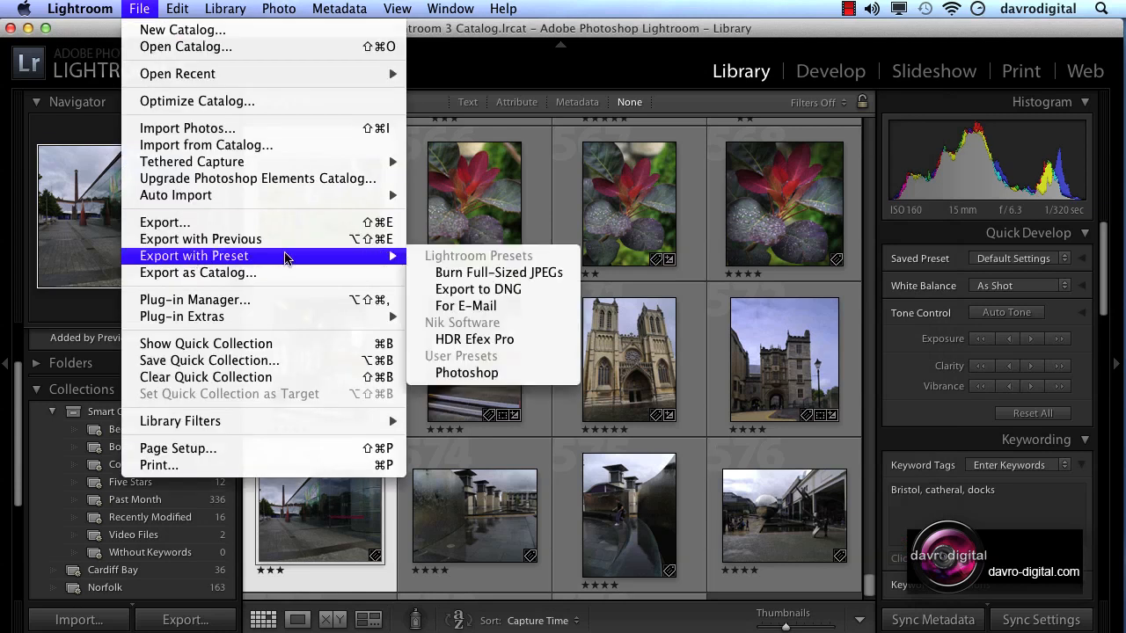
{"action": "left_click", "coordinate": [473, 373]}
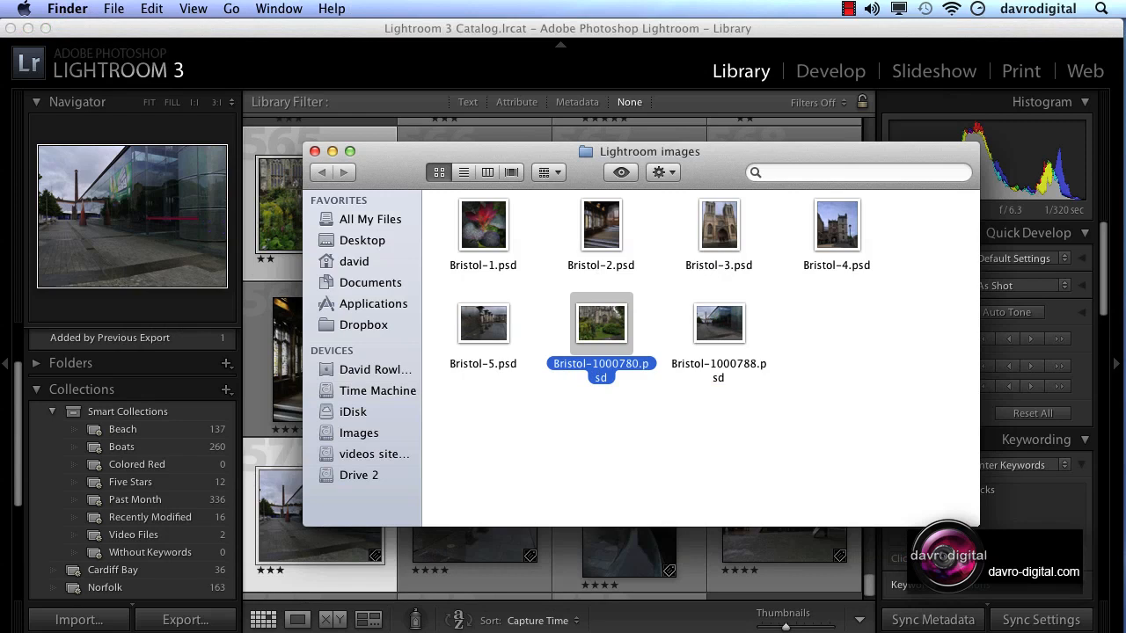
Step: Switch to Adobe Bridge, view the exported files in the Lightroom images folder inside Working, and close the Bridge window
{"action": "key", "text": "super+Tab"}
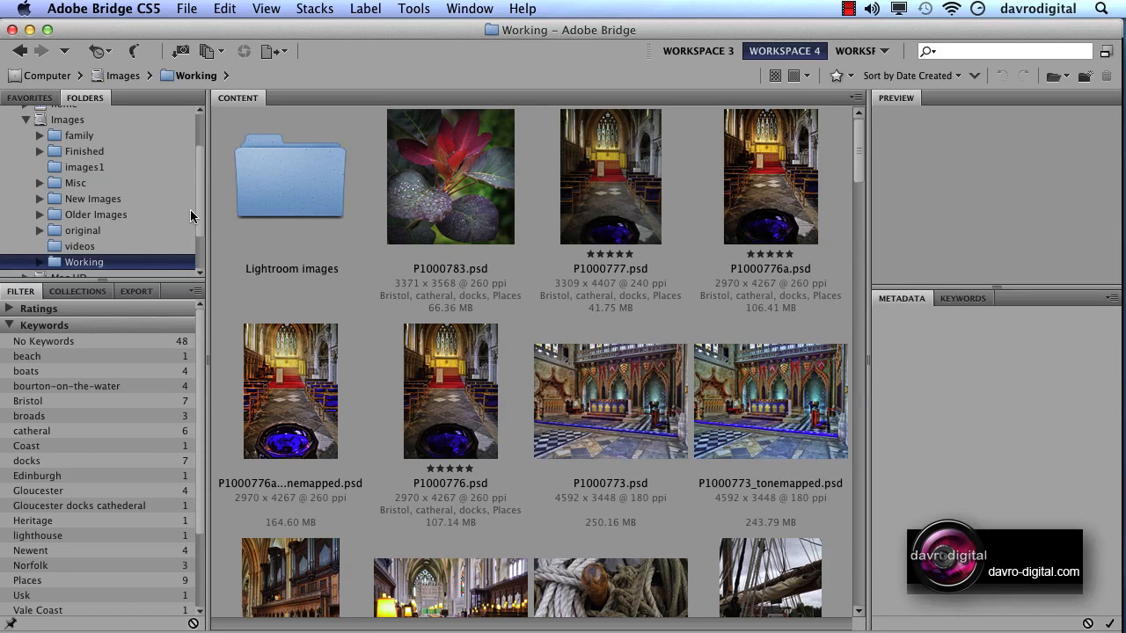
{"action": "scroll", "coordinate": [200, 204], "scroll_direction": "up", "scroll_amount": 1}
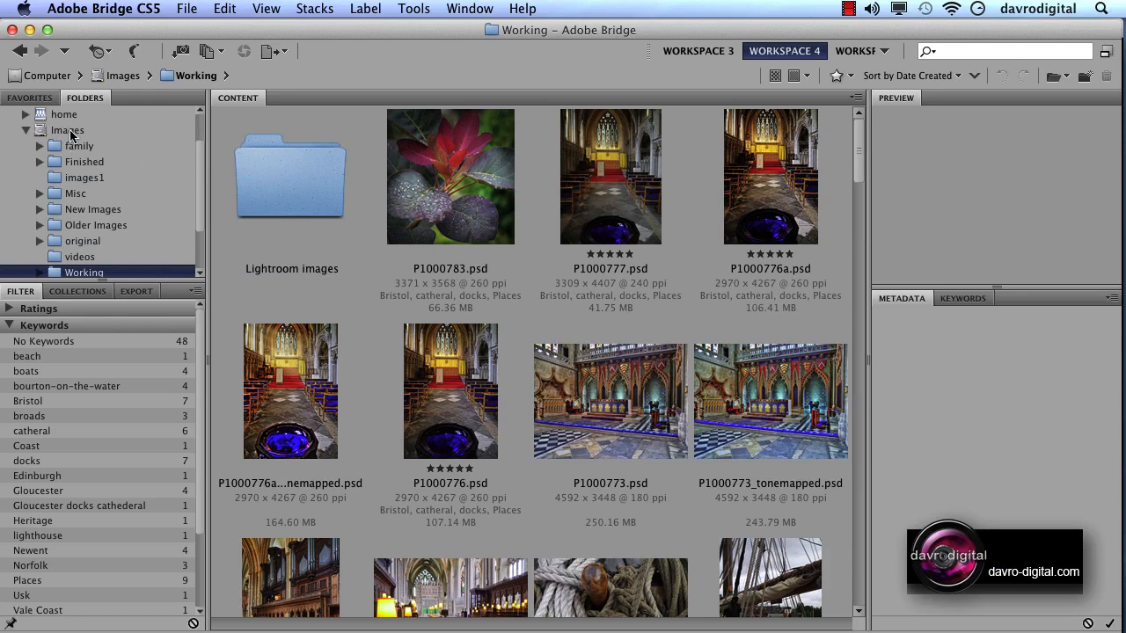
{"action": "scroll", "coordinate": [199, 166], "scroll_direction": "down", "scroll_amount": 2}
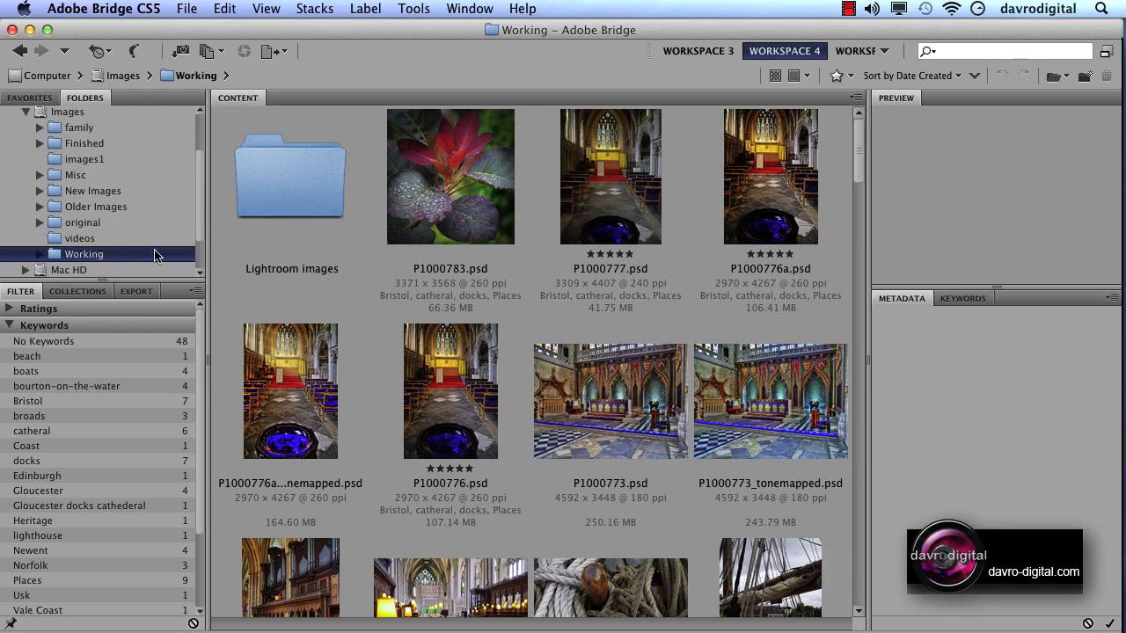
{"action": "double_click", "coordinate": [296, 185]}
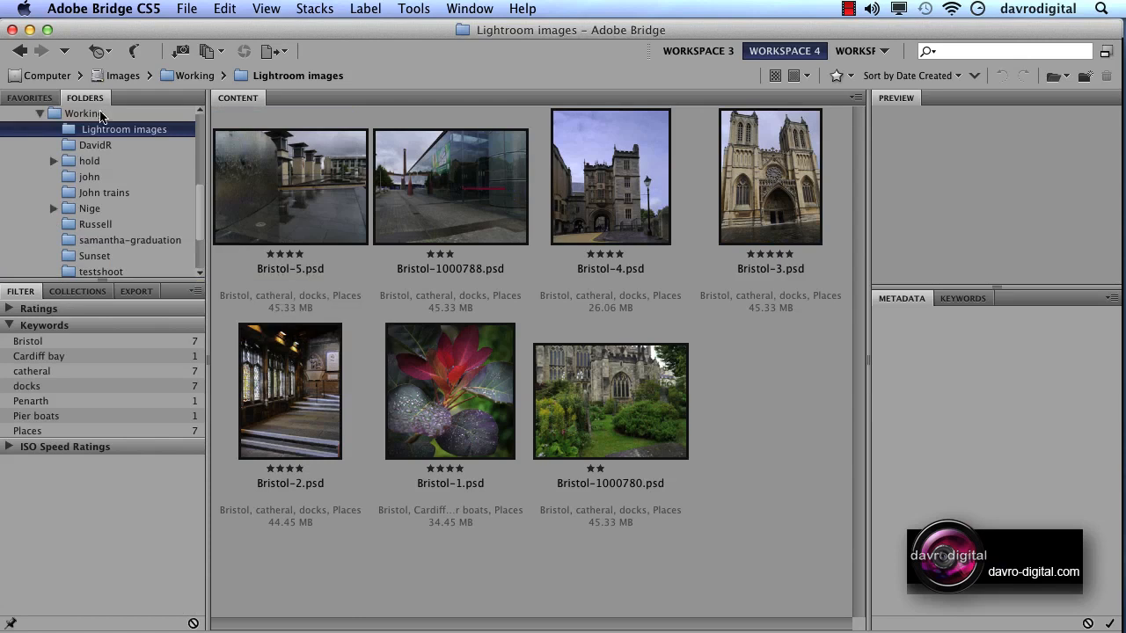
{"action": "left_click", "coordinate": [31, 31]}
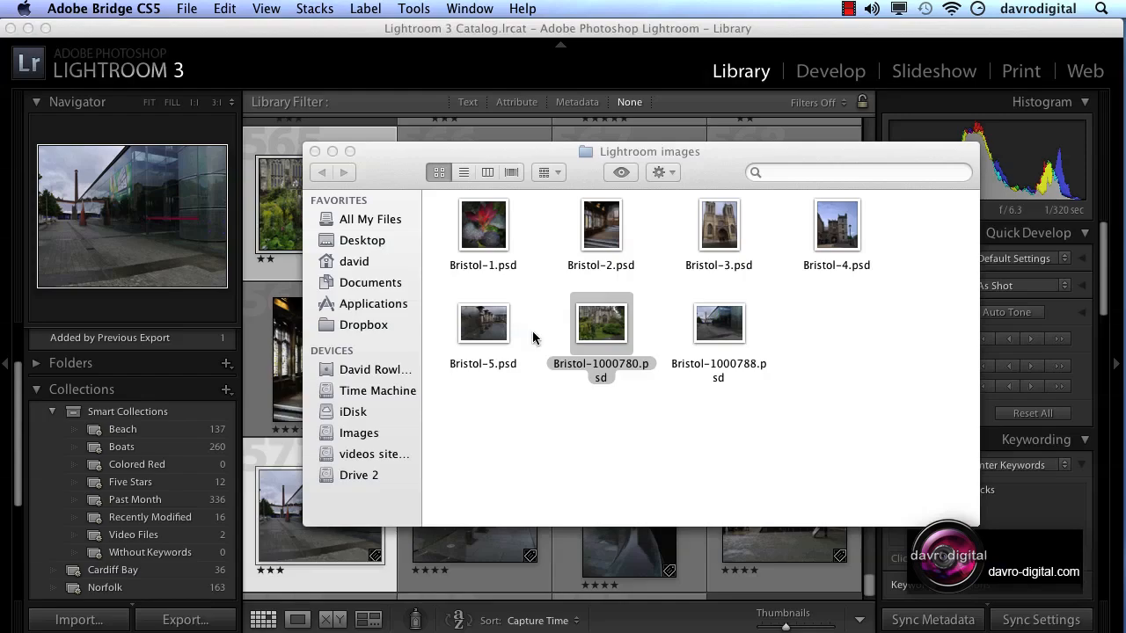